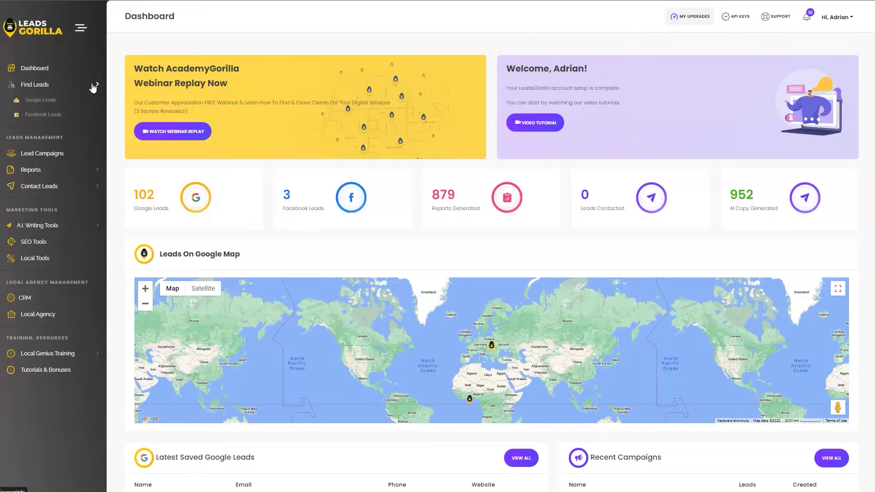
Step: Start a Google Leads search with the keyword 'beauty salon'
{"action": "left_click", "coordinate": [53, 104]}
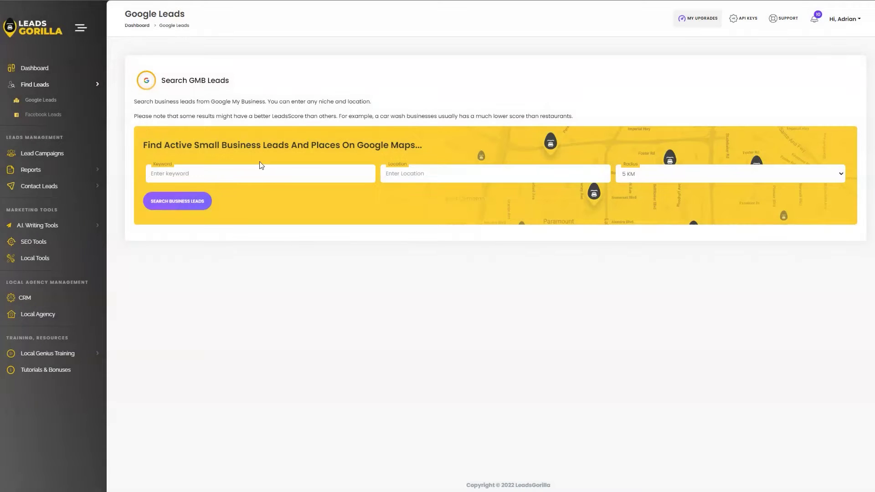
{"action": "left_click", "coordinate": [264, 177]}
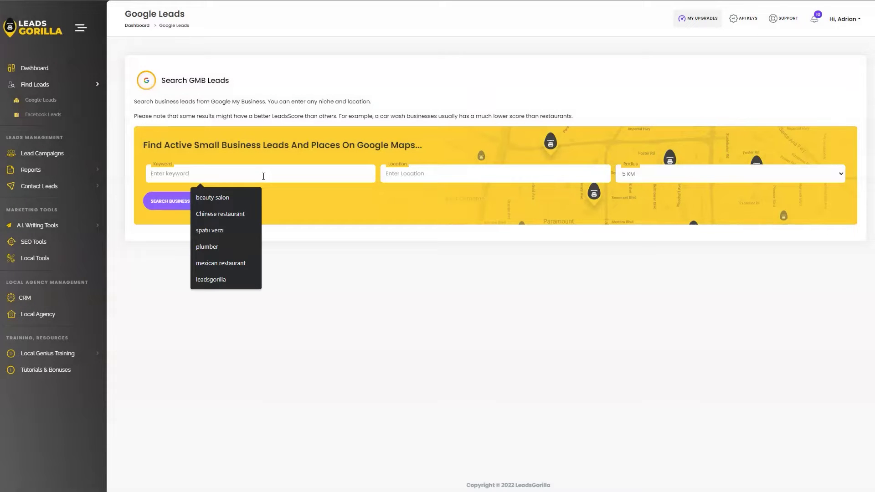
{"action": "type", "text": "bea"}
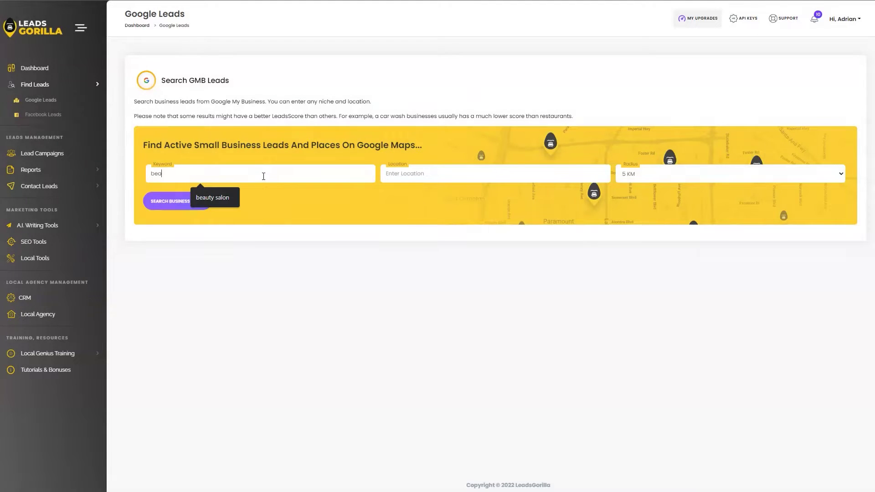
{"action": "type", "text": "tuy"}
{"action": "key", "text": "ctrl+a"}
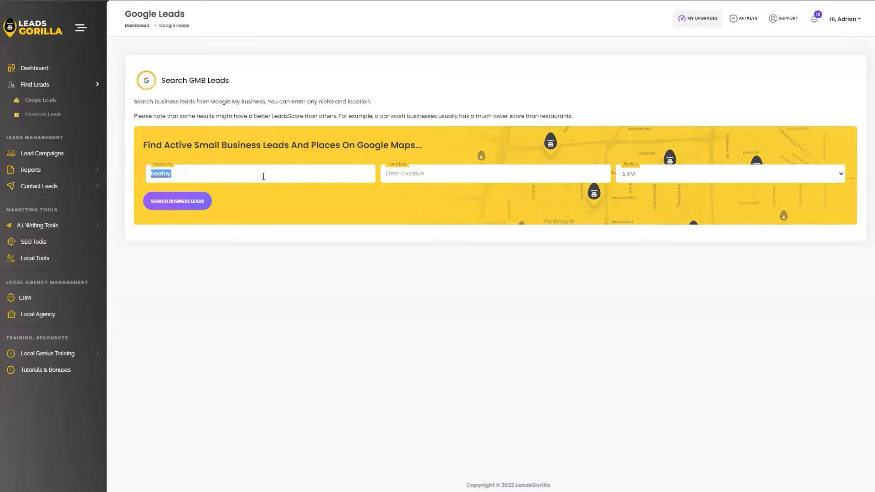
{"action": "type", "text": "bea"}
{"action": "type", "text": "n"}
Step: Set the search location to Miami, FL, USA from the suggestions
{"action": "key", "text": "Tab"}
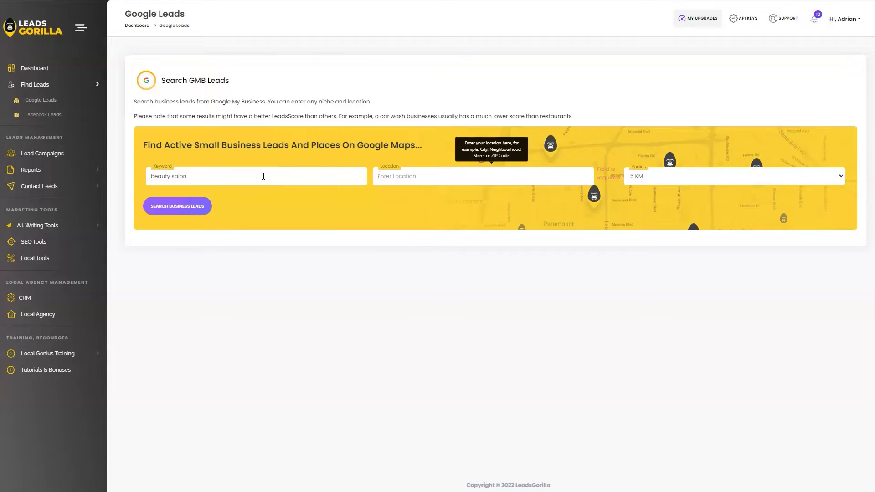
{"action": "type", "text": "mia"}
{"action": "key", "text": "Down"}
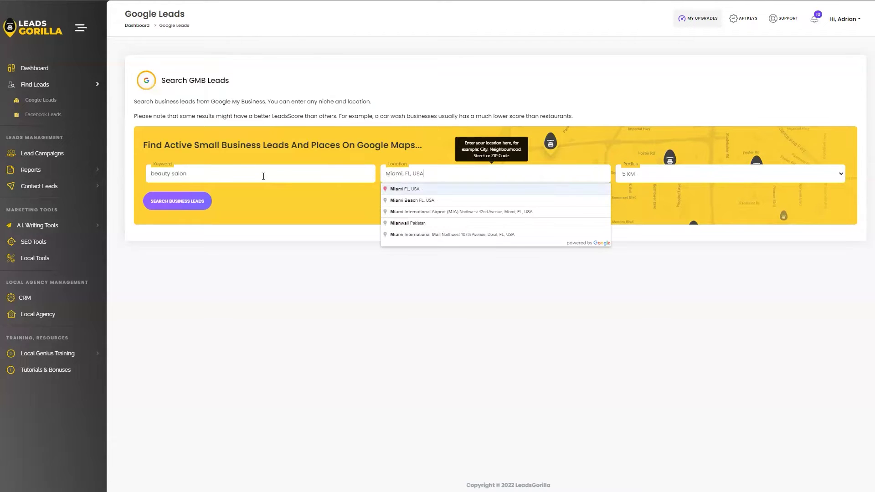
{"action": "key", "text": "Return"}
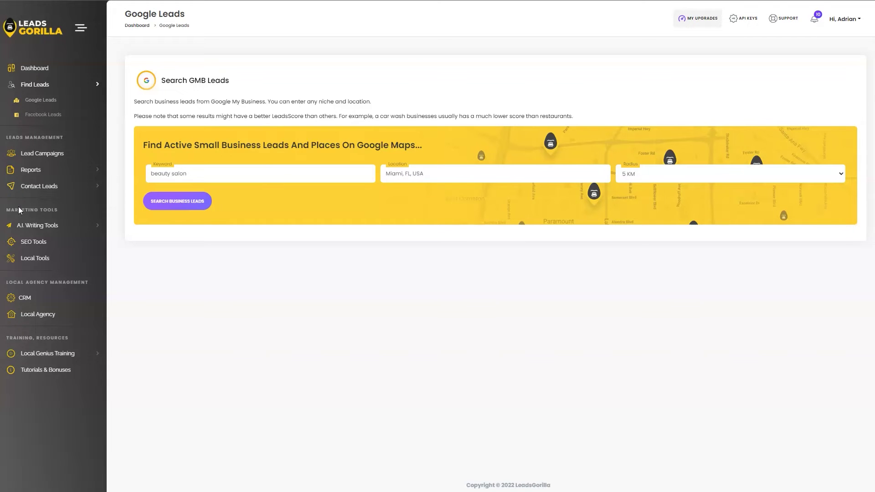
Step: Run the search and highlight the first lead's AI suggested service
{"action": "left_click", "coordinate": [173, 202]}
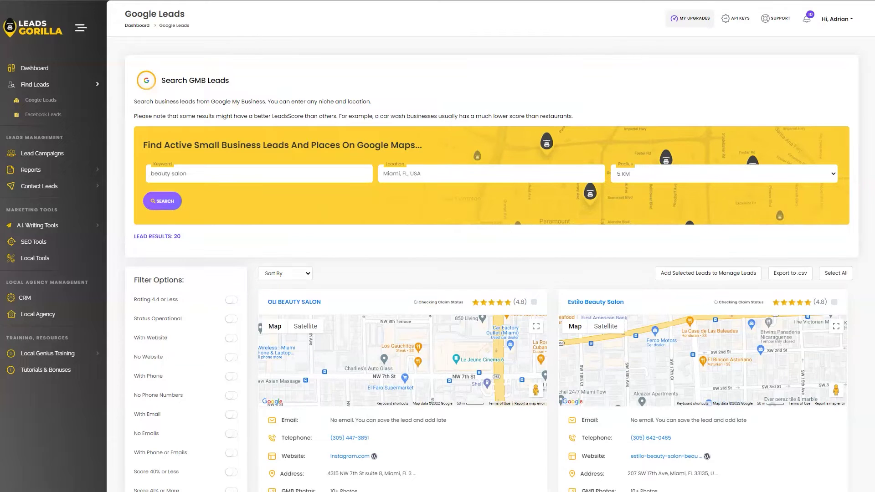
{"action": "scroll", "coordinate": [479, 273], "scroll_direction": "down", "scroll_amount": 3}
{"action": "scroll", "coordinate": [479, 274], "scroll_direction": "down", "scroll_amount": 3}
{"action": "scroll", "coordinate": [479, 273], "scroll_direction": "down", "scroll_amount": 3}
{"action": "scroll", "coordinate": [479, 273], "scroll_direction": "down", "scroll_amount": 2}
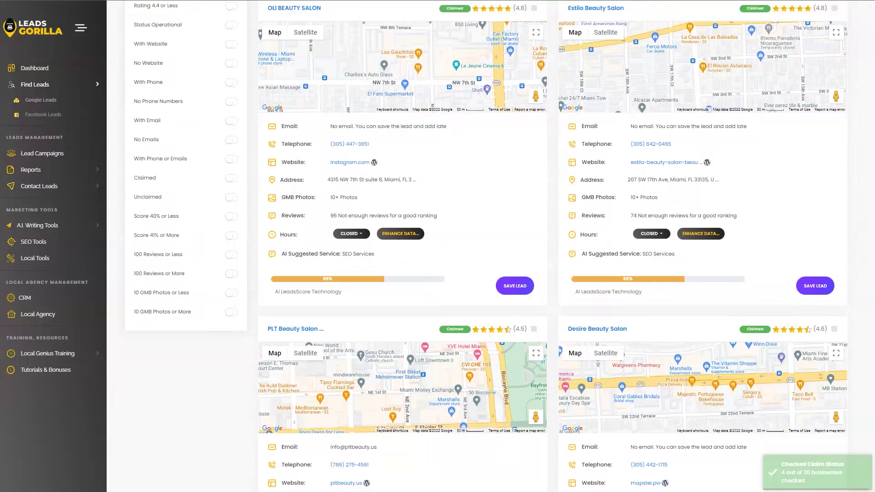
{"action": "scroll", "coordinate": [479, 273], "scroll_direction": "down", "scroll_amount": 2}
{"action": "scroll", "coordinate": [479, 273], "scroll_direction": "down", "scroll_amount": 2}
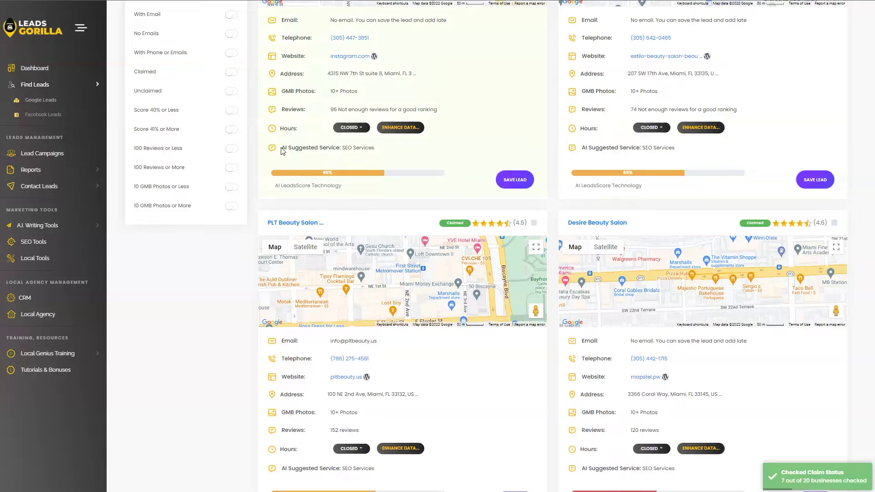
{"action": "left_click_drag", "start_coordinate": [282, 148], "coordinate": [376, 149]}
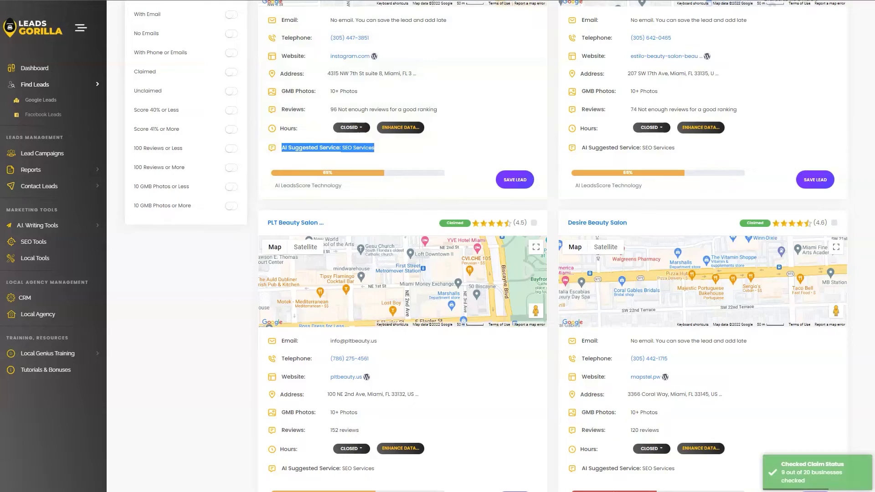
{"action": "scroll", "coordinate": [547, 274], "scroll_direction": "down", "scroll_amount": 5}
{"action": "scroll", "coordinate": [548, 274], "scroll_direction": "down", "scroll_amount": 3}
{"action": "scroll", "coordinate": [547, 274], "scroll_direction": "down", "scroll_amount": 2}
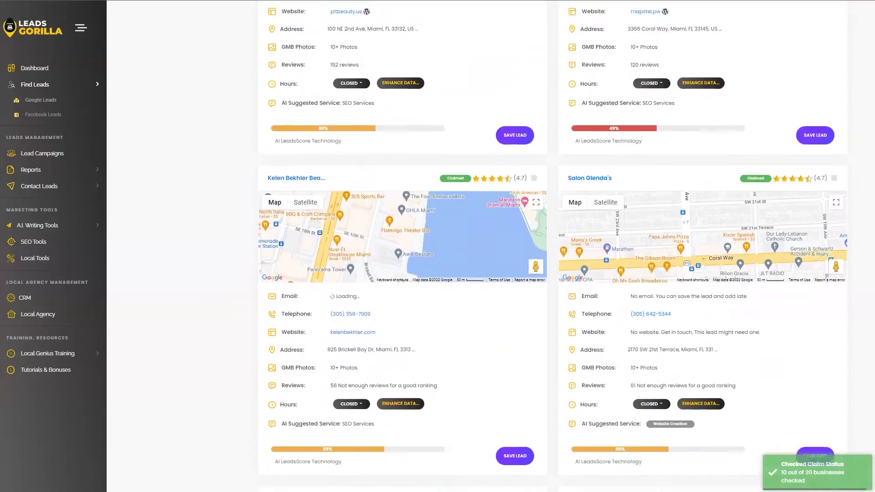
{"action": "scroll", "coordinate": [547, 274], "scroll_direction": "down", "scroll_amount": 3}
{"action": "scroll", "coordinate": [548, 274], "scroll_direction": "down", "scroll_amount": 3}
{"action": "scroll", "coordinate": [548, 273], "scroll_direction": "down", "scroll_amount": 3}
{"action": "scroll", "coordinate": [547, 274], "scroll_direction": "down", "scroll_amount": 3}
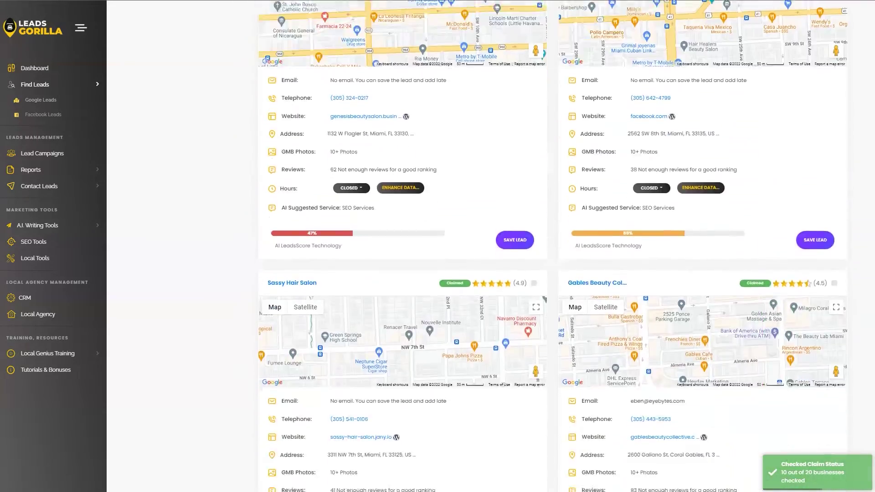
{"action": "mouse_move", "coordinate": [869, 273]}
{"action": "left_mouse_down"}
{"action": "mouse_move", "coordinate": [869, 69]}
{"action": "mouse_move", "coordinate": [869, 155]}
{"action": "left_mouse_up"}
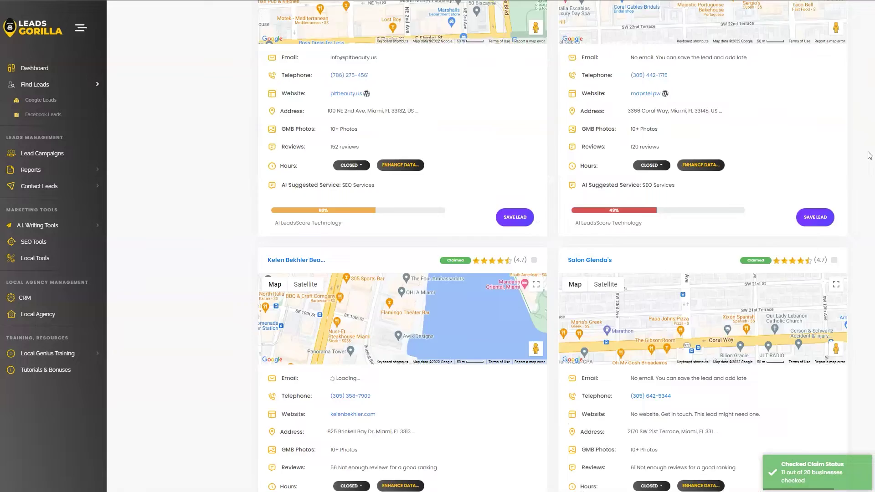
{"action": "scroll", "coordinate": [778, 331], "scroll_direction": "up", "scroll_amount": 3}
{"action": "scroll", "coordinate": [778, 332], "scroll_direction": "up", "scroll_amount": 3}
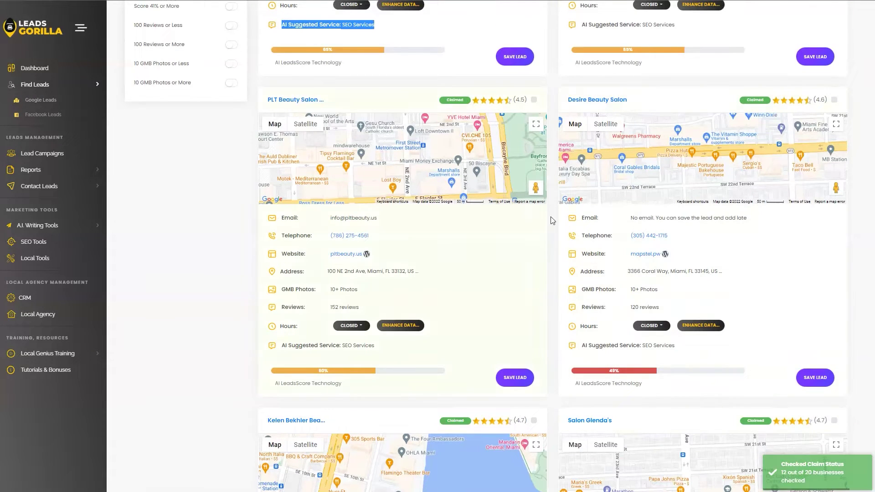
{"action": "scroll", "coordinate": [469, 116], "scroll_direction": "down", "scroll_amount": 5}
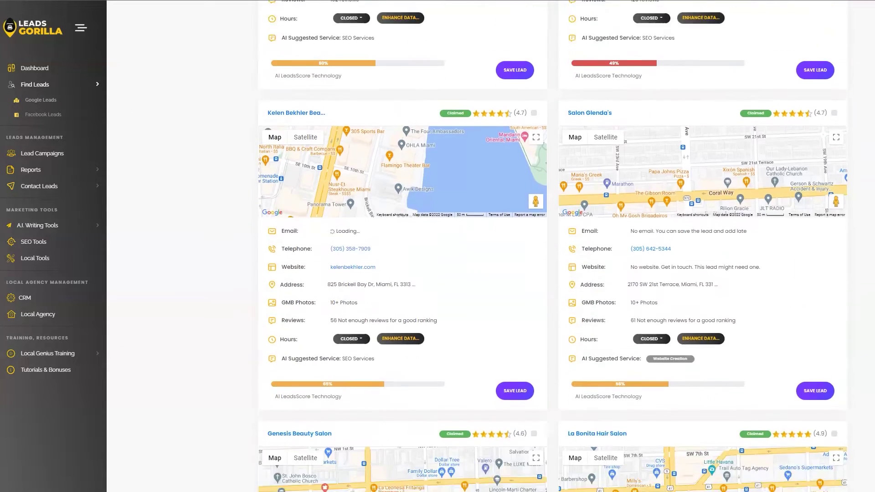
{"action": "scroll", "coordinate": [470, 115], "scroll_direction": "down", "scroll_amount": 3}
{"action": "scroll", "coordinate": [469, 247], "scroll_direction": "down", "scroll_amount": 5}
{"action": "scroll", "coordinate": [469, 246], "scroll_direction": "down", "scroll_amount": 3}
{"action": "scroll", "coordinate": [469, 247], "scroll_direction": "up", "scroll_amount": 2}
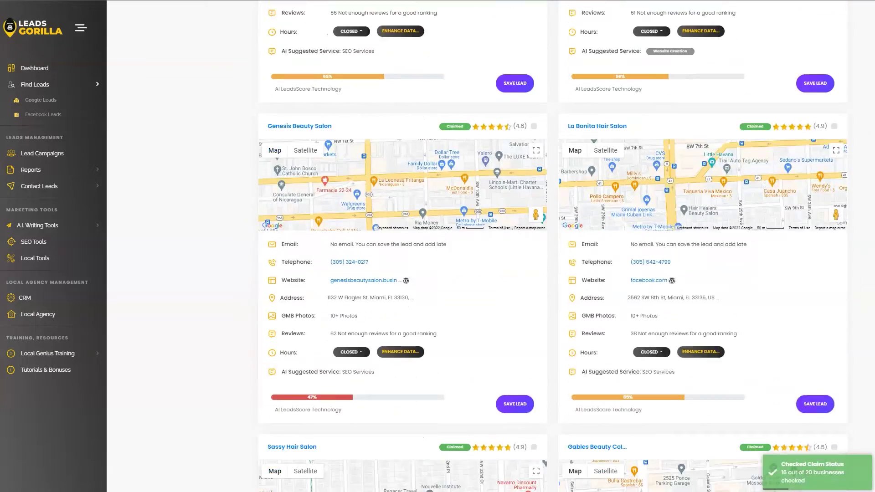
{"action": "scroll", "coordinate": [469, 247], "scroll_direction": "down", "scroll_amount": 5}
{"action": "scroll", "coordinate": [469, 246], "scroll_direction": "down", "scroll_amount": 5}
{"action": "scroll", "coordinate": [469, 246], "scroll_direction": "down", "scroll_amount": 5}
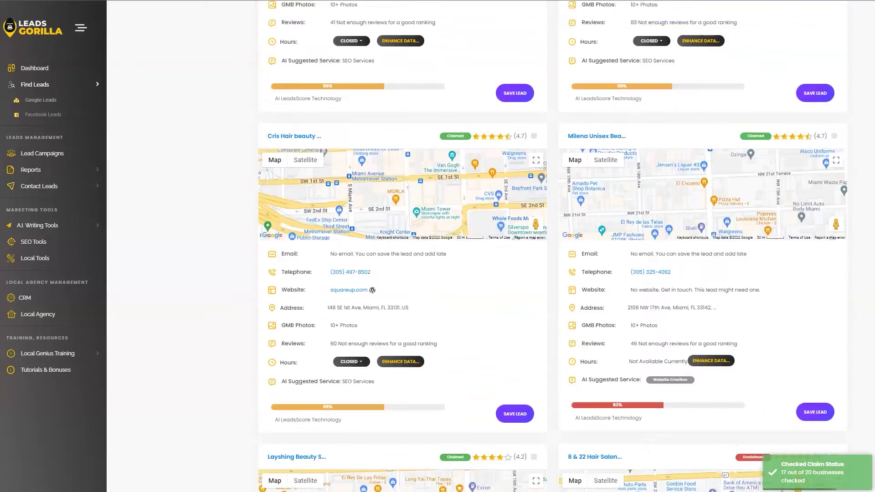
{"action": "scroll", "coordinate": [469, 247], "scroll_direction": "down", "scroll_amount": 3}
{"action": "scroll", "coordinate": [872, 308], "scroll_direction": "down", "scroll_amount": 5}
{"action": "scroll", "coordinate": [873, 308], "scroll_direction": "down", "scroll_amount": 5}
{"action": "scroll", "coordinate": [871, 342], "scroll_direction": "down", "scroll_amount": 5}
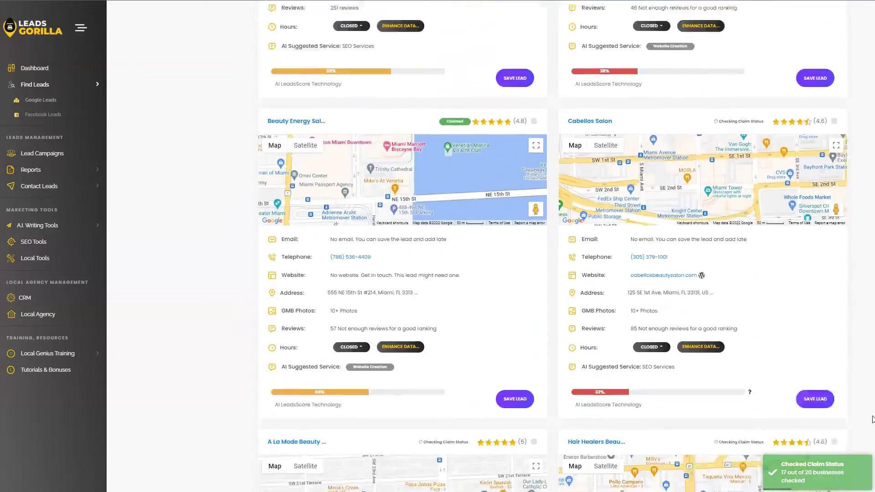
{"action": "scroll", "coordinate": [870, 411], "scroll_direction": "down", "scroll_amount": 5}
{"action": "scroll", "coordinate": [870, 440], "scroll_direction": "down", "scroll_amount": 2}
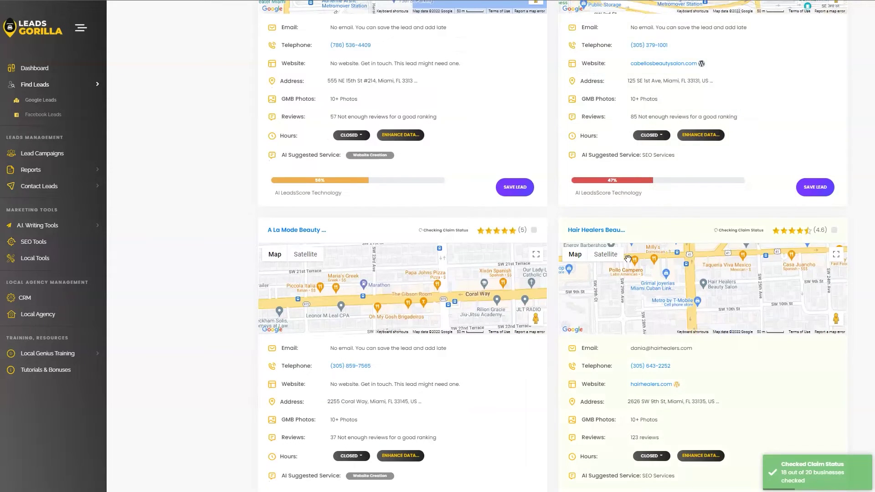
{"action": "scroll", "coordinate": [627, 257], "scroll_direction": "down", "scroll_amount": 3}
{"action": "scroll", "coordinate": [548, 274], "scroll_direction": "down", "scroll_amount": 2}
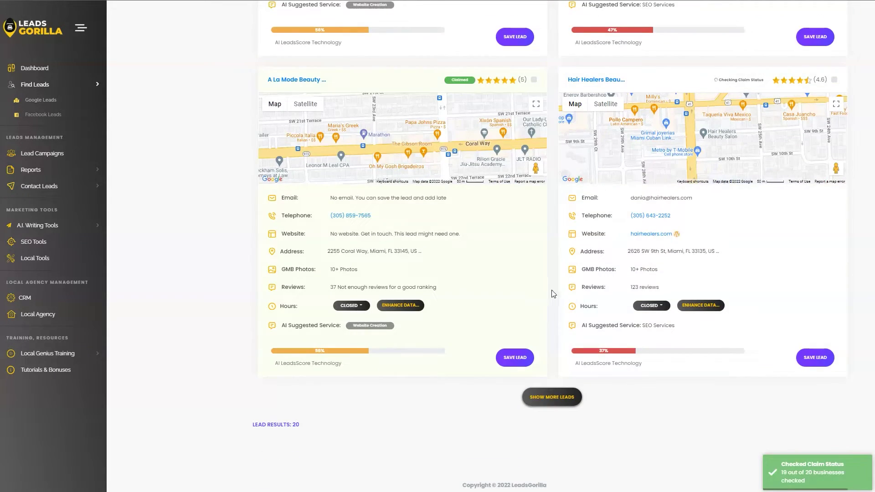
{"action": "left_click", "coordinate": [565, 408]}
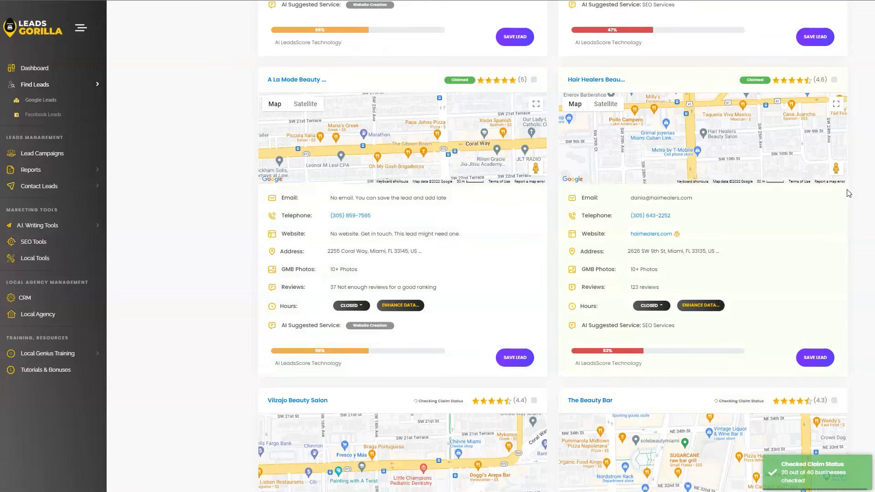
{"action": "scroll", "coordinate": [547, 274], "scroll_direction": "down", "scroll_amount": 4}
{"action": "scroll", "coordinate": [547, 273], "scroll_direction": "down", "scroll_amount": 5}
{"action": "scroll", "coordinate": [547, 274], "scroll_direction": "down", "scroll_amount": 5}
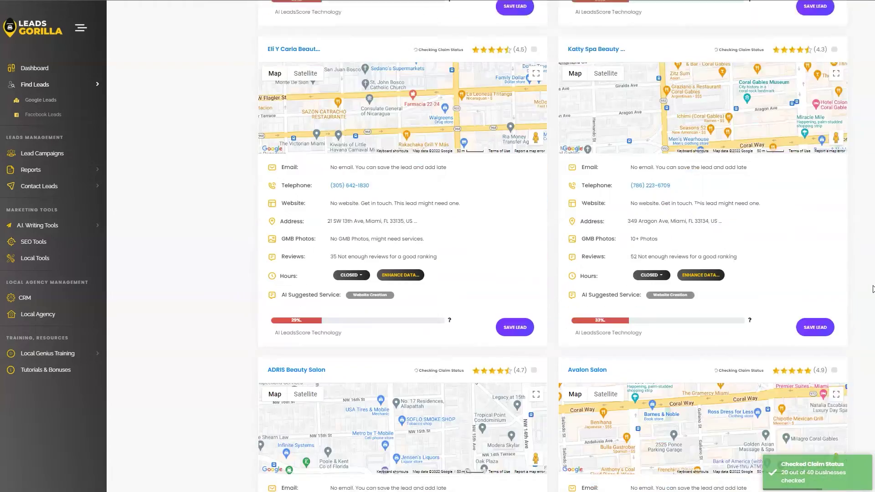
{"action": "scroll", "coordinate": [547, 273], "scroll_direction": "down", "scroll_amount": 5}
{"action": "scroll", "coordinate": [869, 315], "scroll_direction": "down", "scroll_amount": 5}
{"action": "scroll", "coordinate": [868, 342], "scroll_direction": "down", "scroll_amount": 5}
{"action": "scroll", "coordinate": [869, 376], "scroll_direction": "down", "scroll_amount": 5}
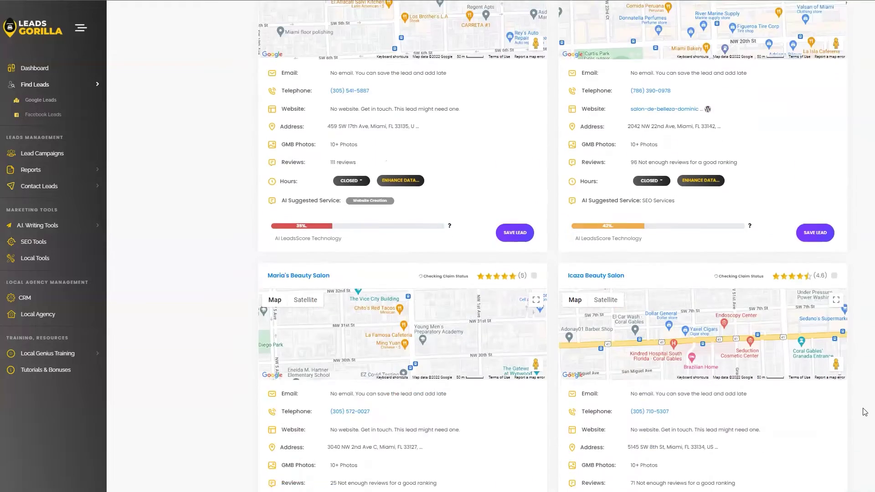
{"action": "scroll", "coordinate": [862, 424], "scroll_direction": "down", "scroll_amount": 5}
{"action": "scroll", "coordinate": [860, 444], "scroll_direction": "down", "scroll_amount": 5}
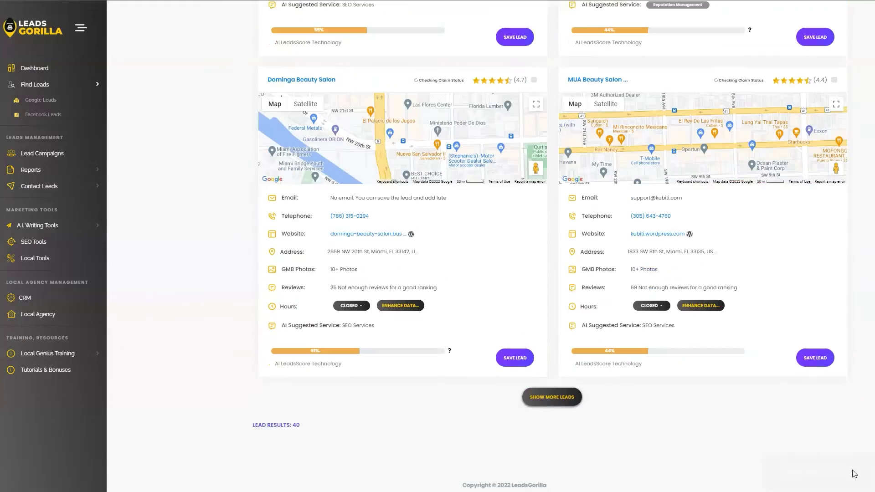
{"action": "left_click", "coordinate": [552, 398]}
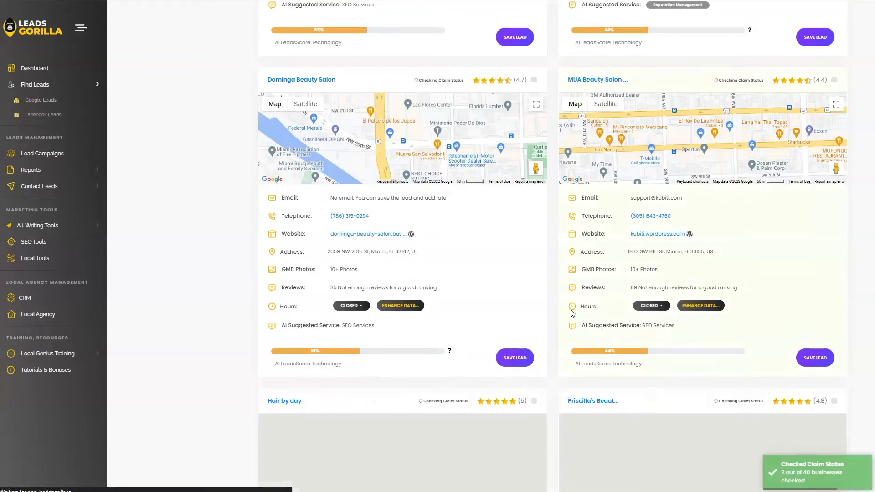
{"action": "scroll", "coordinate": [579, 301], "scroll_direction": "down", "scroll_amount": 2}
{"action": "scroll", "coordinate": [578, 302], "scroll_direction": "down", "scroll_amount": 1}
{"action": "scroll", "coordinate": [578, 301], "scroll_direction": "down", "scroll_amount": 5}
{"action": "scroll", "coordinate": [589, 301], "scroll_direction": "down", "scroll_amount": 5}
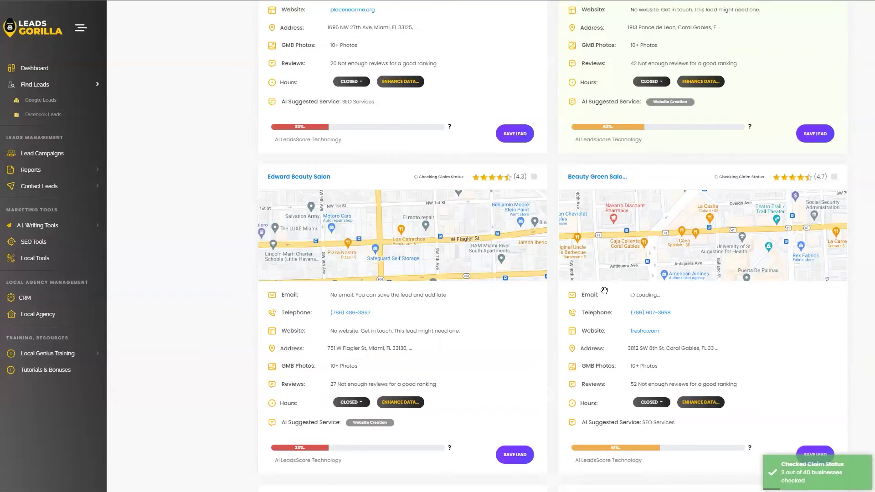
{"action": "scroll", "coordinate": [602, 297], "scroll_direction": "down", "scroll_amount": 5}
{"action": "scroll", "coordinate": [613, 294], "scroll_direction": "down", "scroll_amount": 5}
{"action": "scroll", "coordinate": [613, 293], "scroll_direction": "down", "scroll_amount": 5}
{"action": "scroll", "coordinate": [683, 301], "scroll_direction": "down", "scroll_amount": 5}
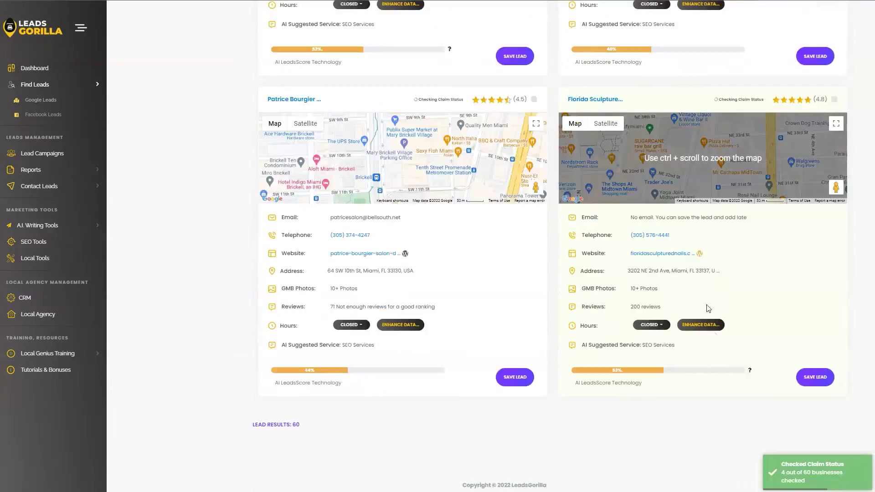
{"action": "scroll", "coordinate": [705, 309], "scroll_direction": "up", "scroll_amount": 5}
{"action": "scroll", "coordinate": [705, 308], "scroll_direction": "up", "scroll_amount": 5}
{"action": "scroll", "coordinate": [705, 309], "scroll_direction": "up", "scroll_amount": 5}
{"action": "scroll", "coordinate": [706, 308], "scroll_direction": "up", "scroll_amount": 5}
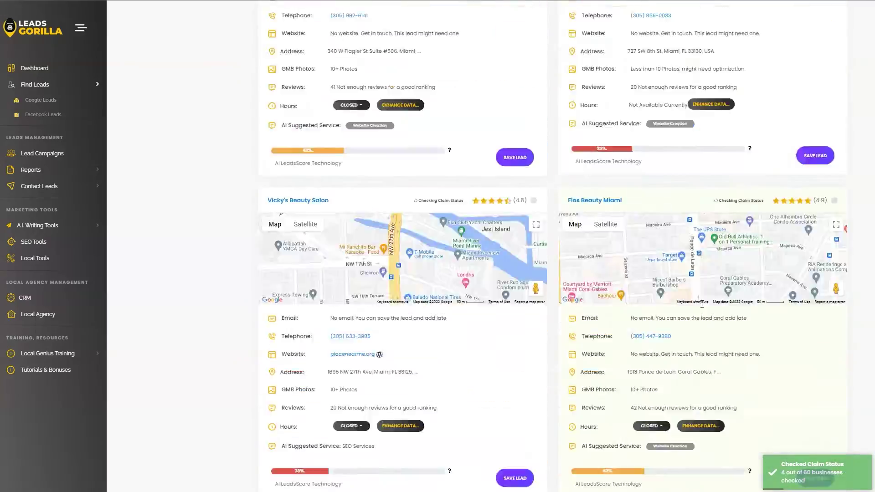
{"action": "scroll", "coordinate": [703, 308], "scroll_direction": "up", "scroll_amount": 5}
{"action": "scroll", "coordinate": [701, 307], "scroll_direction": "up", "scroll_amount": 5}
{"action": "scroll", "coordinate": [700, 306], "scroll_direction": "up", "scroll_amount": 5}
{"action": "scroll", "coordinate": [701, 306], "scroll_direction": "up", "scroll_amount": 5}
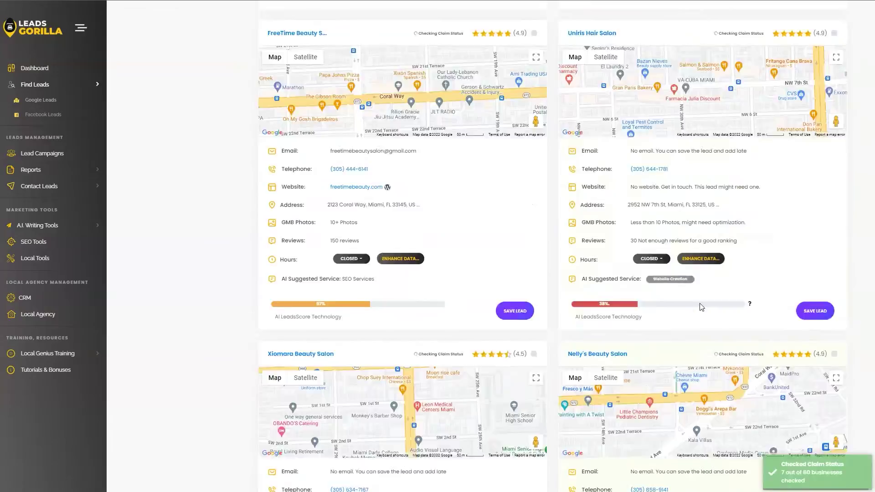
{"action": "scroll", "coordinate": [701, 306], "scroll_direction": "up", "scroll_amount": 5}
{"action": "scroll", "coordinate": [701, 305], "scroll_direction": "up", "scroll_amount": 5}
{"action": "scroll", "coordinate": [701, 303], "scroll_direction": "up", "scroll_amount": 5}
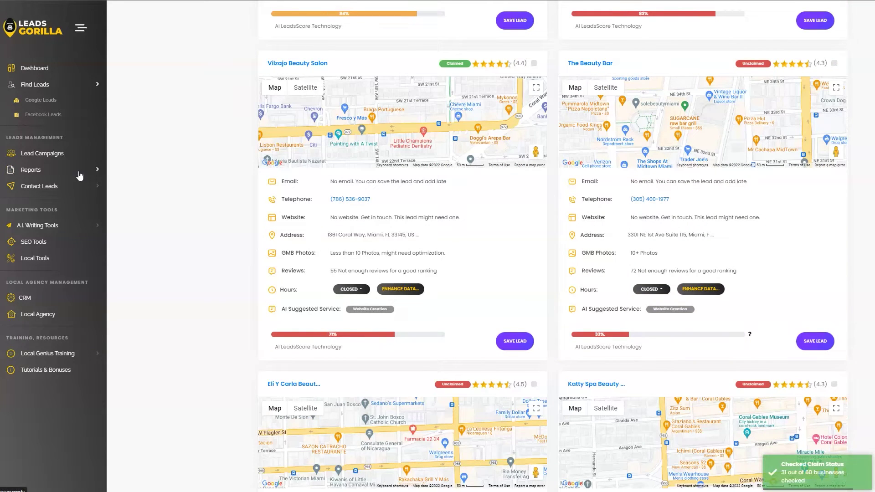
Step: Expand Reports in the sidebar and go to GBP Reports
{"action": "left_click", "coordinate": [31, 170]}
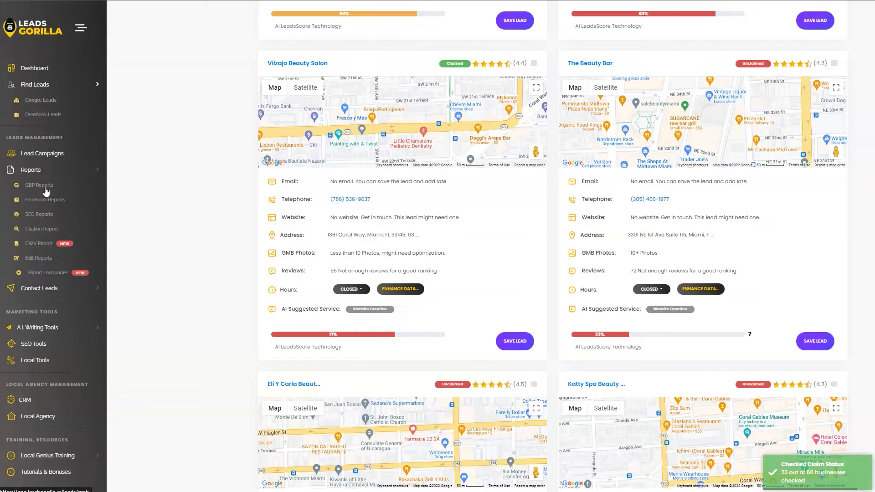
{"action": "left_click", "coordinate": [39, 185]}
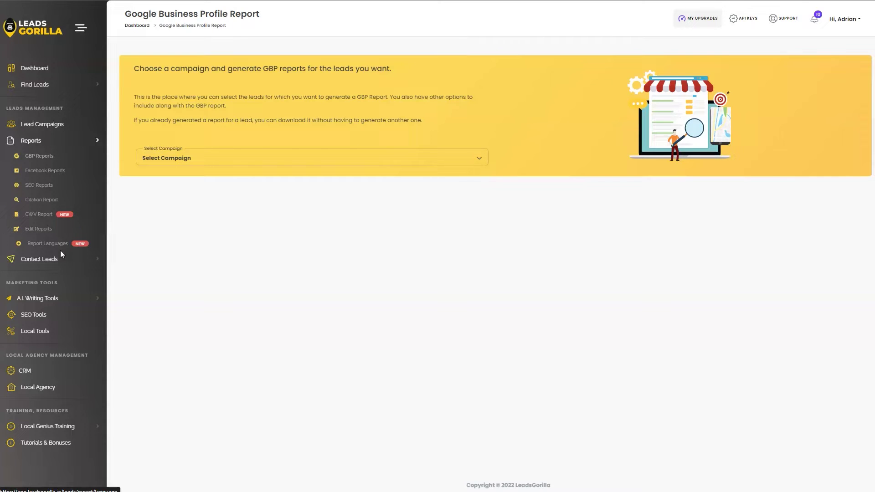
Step: Choose the Beauty Salons Miami FL campaign and generate a report for Avalon Salon
{"action": "left_click", "coordinate": [62, 165]}
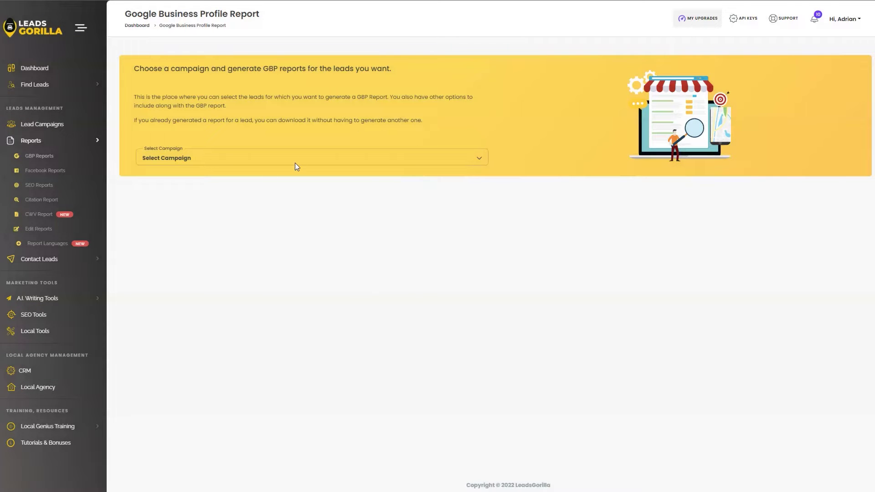
{"action": "left_click", "coordinate": [296, 161]}
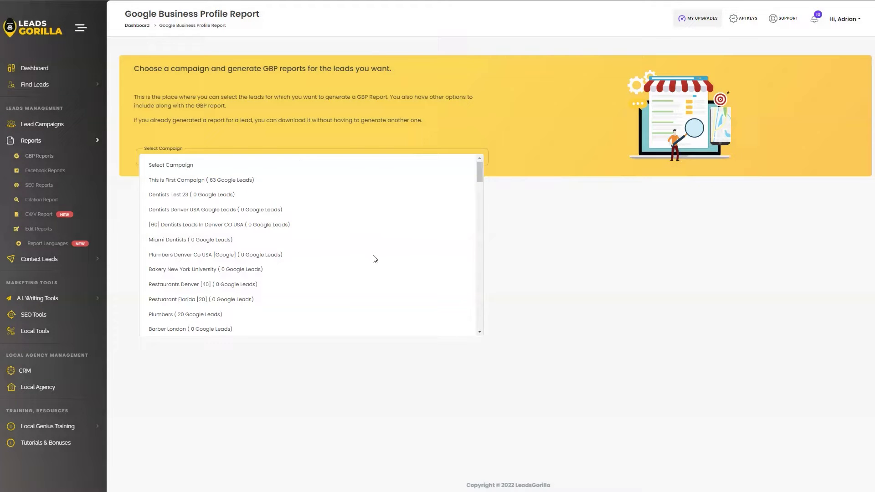
{"action": "left_click_drag", "start_coordinate": [480, 171], "coordinate": [479, 321]}
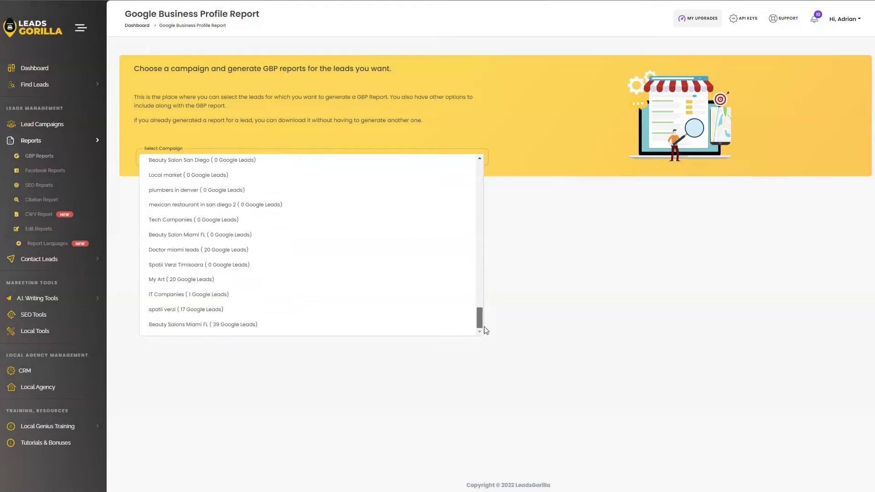
{"action": "left_click", "coordinate": [240, 326]}
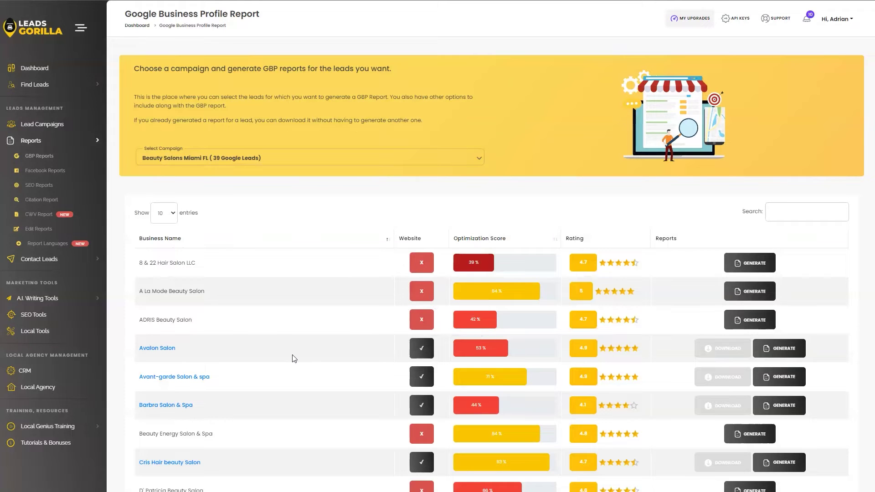
{"action": "left_click", "coordinate": [780, 348]}
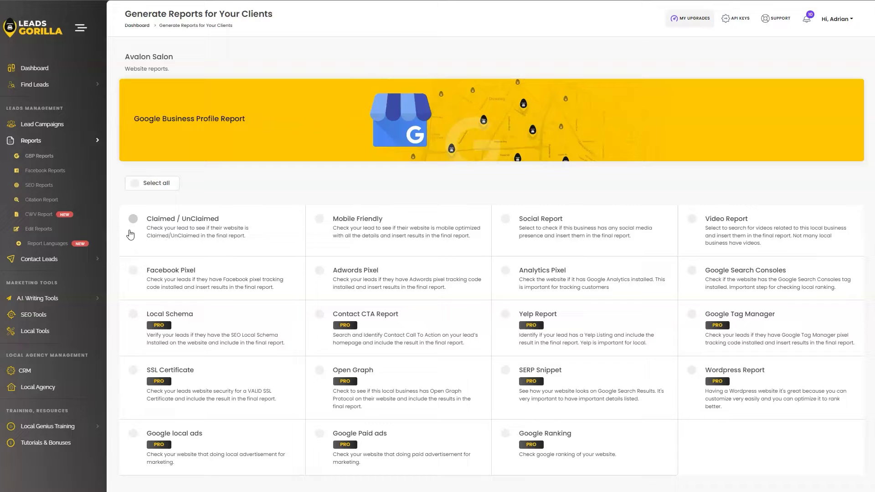
Step: Include Claimed/UnClaimed, Mobile Friendly, Social, Video, Facebook Pixel, Adwords Pixel, Analytics Pixel and Search Console checks
{"action": "left_click", "coordinate": [133, 231]}
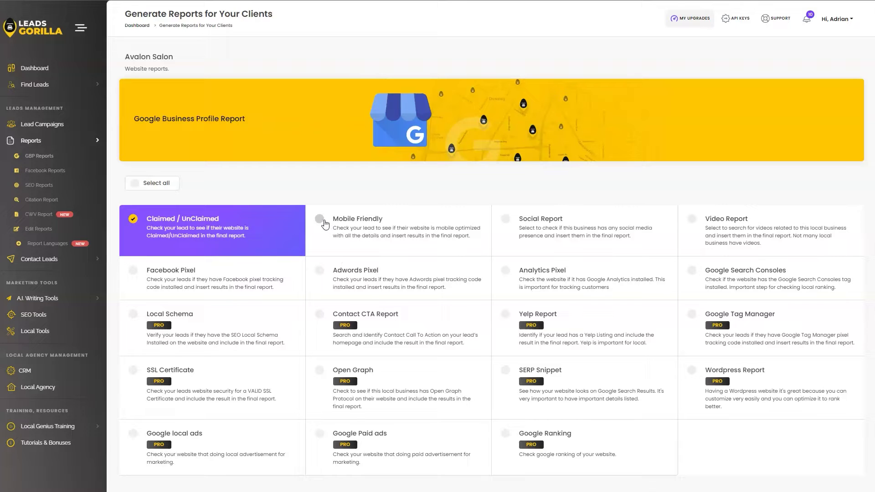
{"action": "left_click", "coordinate": [325, 224]}
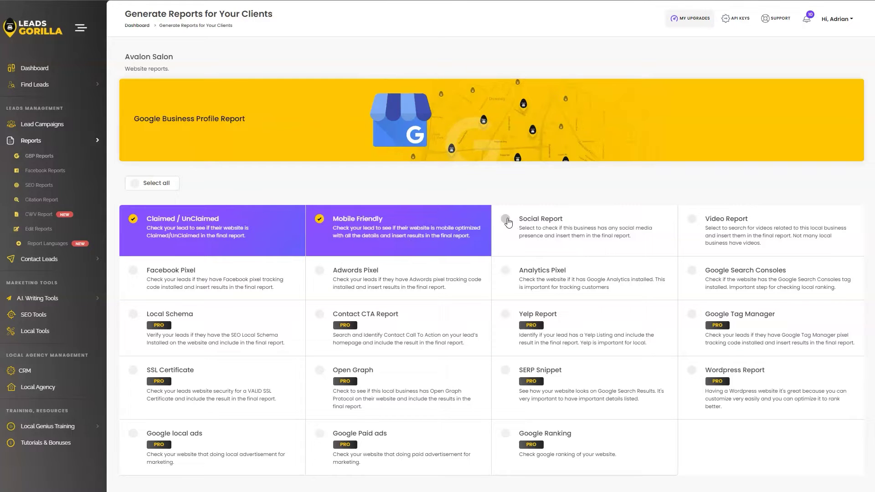
{"action": "left_click", "coordinate": [507, 220]}
{"action": "left_click", "coordinate": [692, 220]}
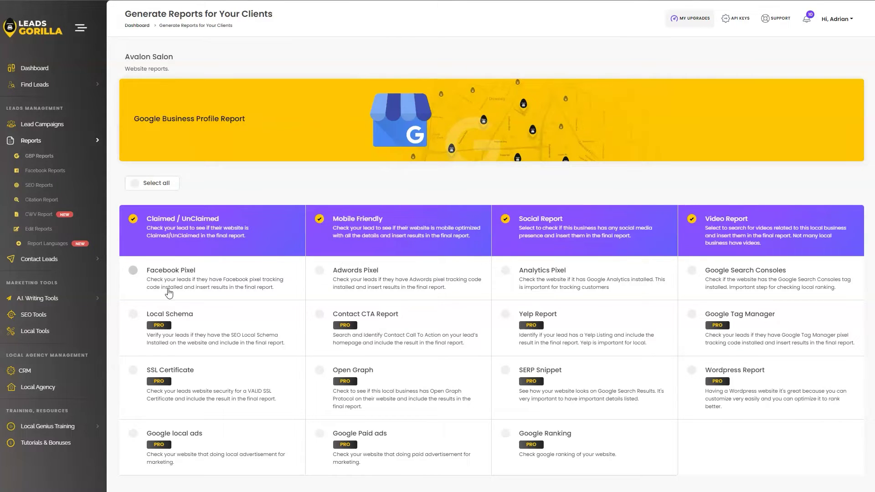
{"action": "left_click", "coordinate": [137, 274]}
{"action": "left_click", "coordinate": [333, 275]}
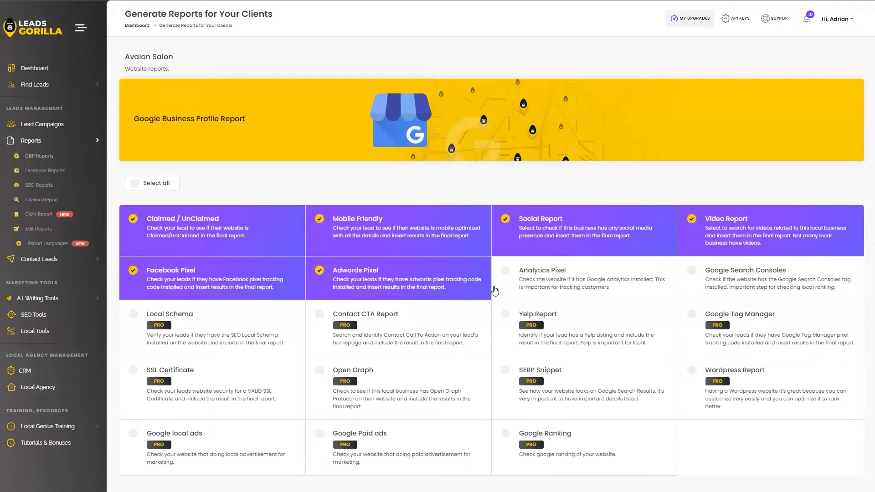
{"action": "left_click", "coordinate": [507, 271]}
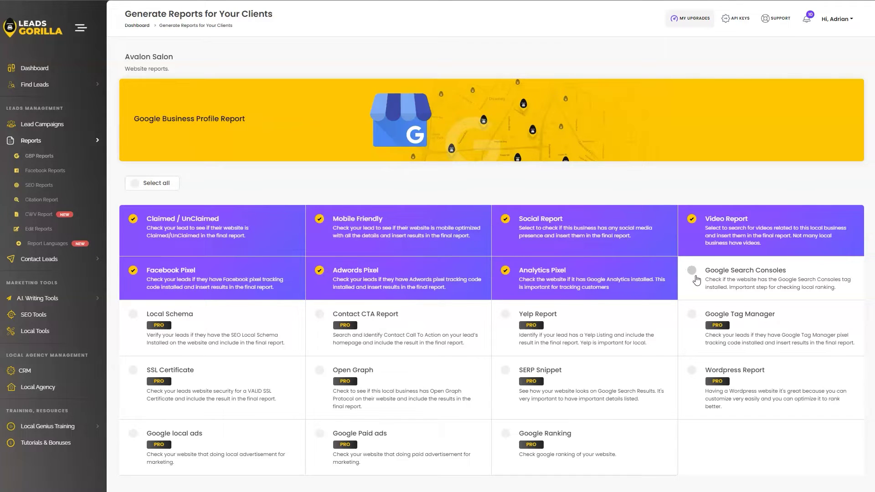
{"action": "left_click", "coordinate": [696, 276]}
{"action": "scroll", "coordinate": [588, 301], "scroll_direction": "down", "scroll_amount": 2}
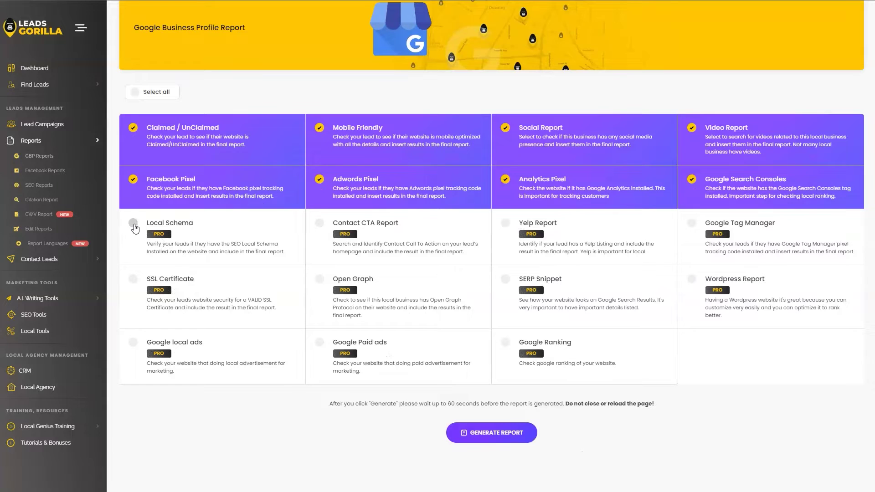
Step: Include Local Schema, Contact CTA, Yelp, Tag Manager, SSL, Open Graph, SERP Snippet and Wordpress checks
{"action": "left_click", "coordinate": [134, 225]}
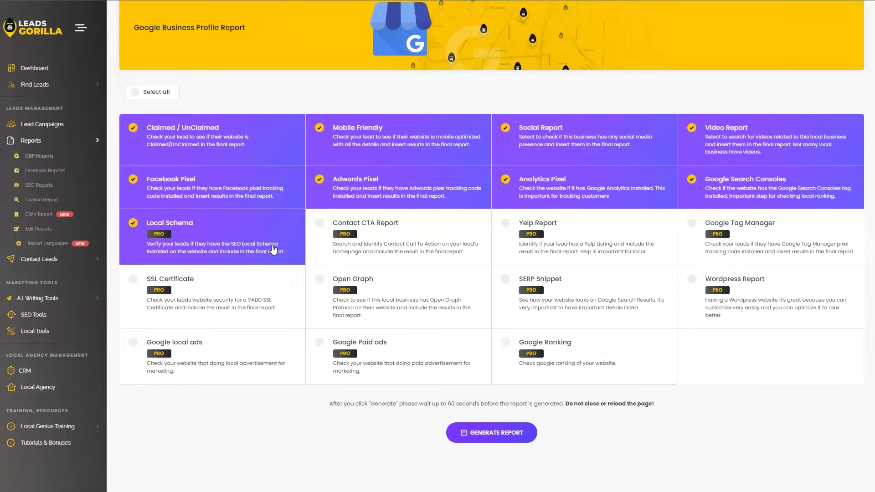
{"action": "left_click", "coordinate": [319, 223]}
{"action": "left_click", "coordinate": [505, 223]}
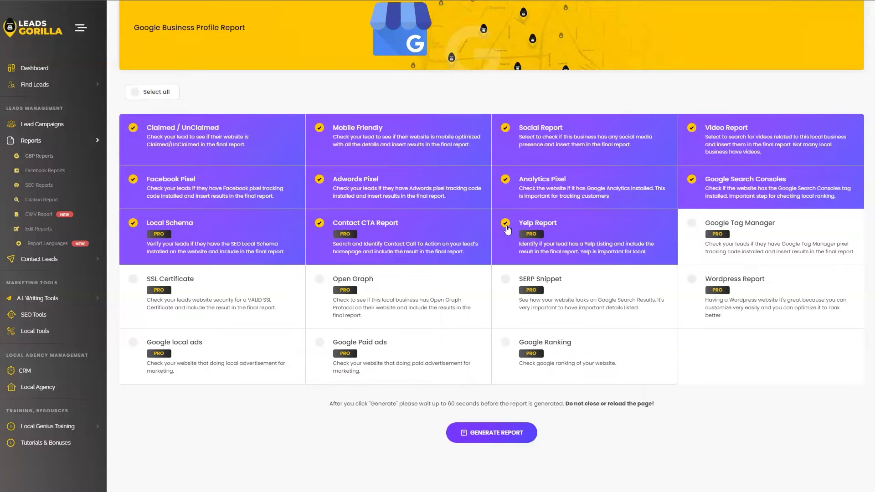
{"action": "left_click", "coordinate": [693, 222]}
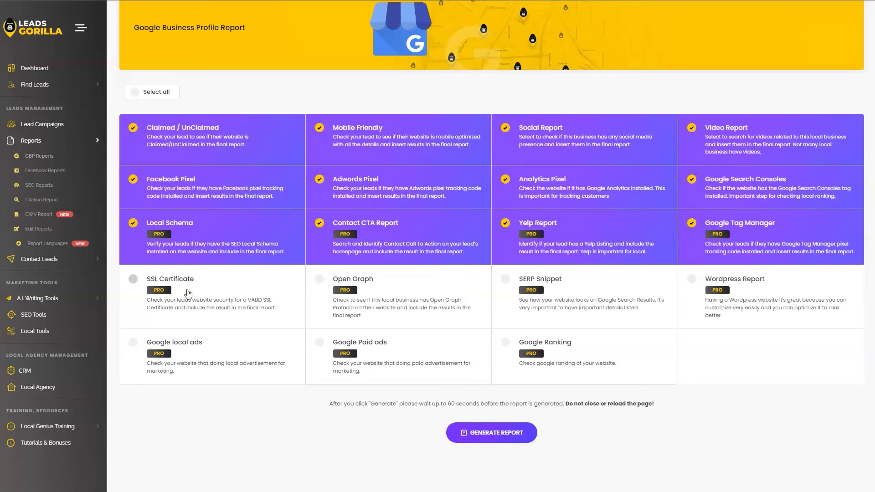
{"action": "left_click", "coordinate": [134, 280]}
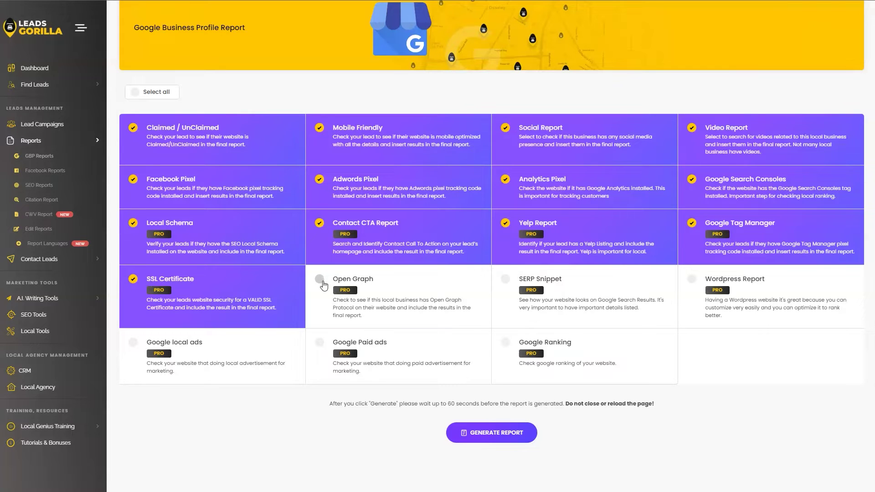
{"action": "left_click", "coordinate": [321, 279]}
{"action": "left_click", "coordinate": [506, 279]}
{"action": "left_click", "coordinate": [692, 279]}
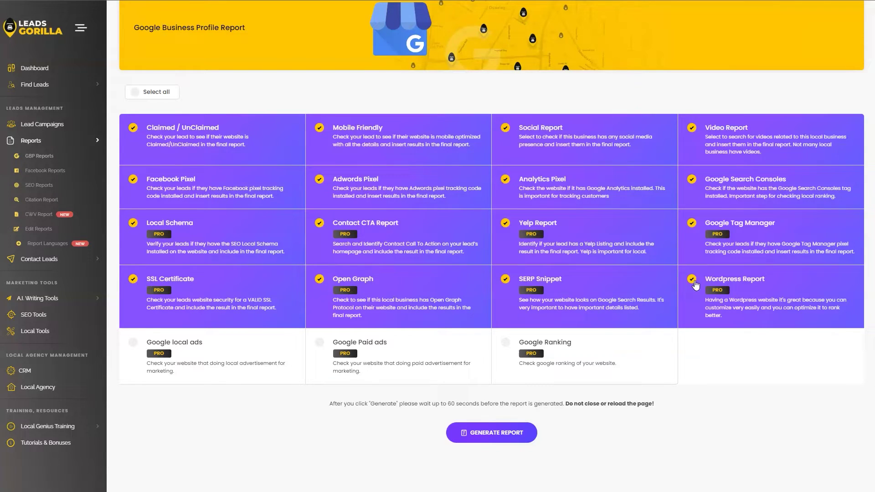
Step: Include Google local ads, paid ads and ranking checks, then toggle Select all off and on
{"action": "left_click", "coordinate": [209, 351]}
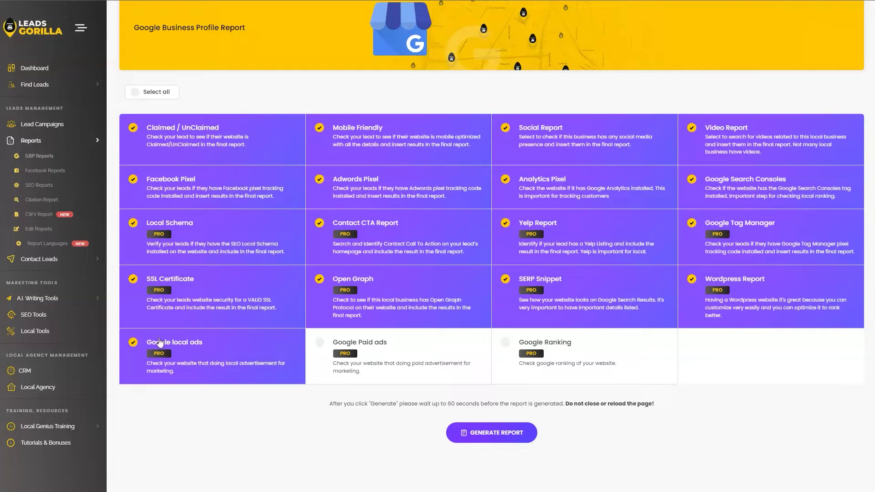
{"action": "left_click", "coordinate": [325, 346]}
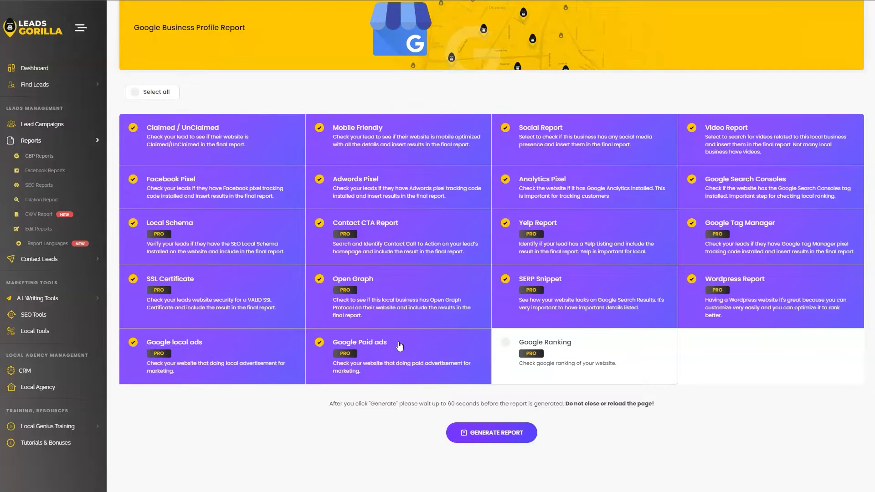
{"action": "left_click", "coordinate": [516, 348]}
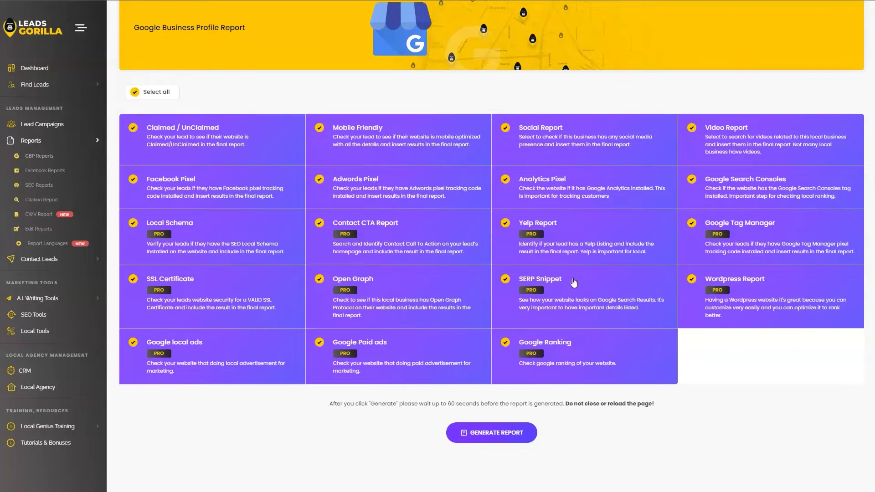
{"action": "left_click", "coordinate": [168, 89]}
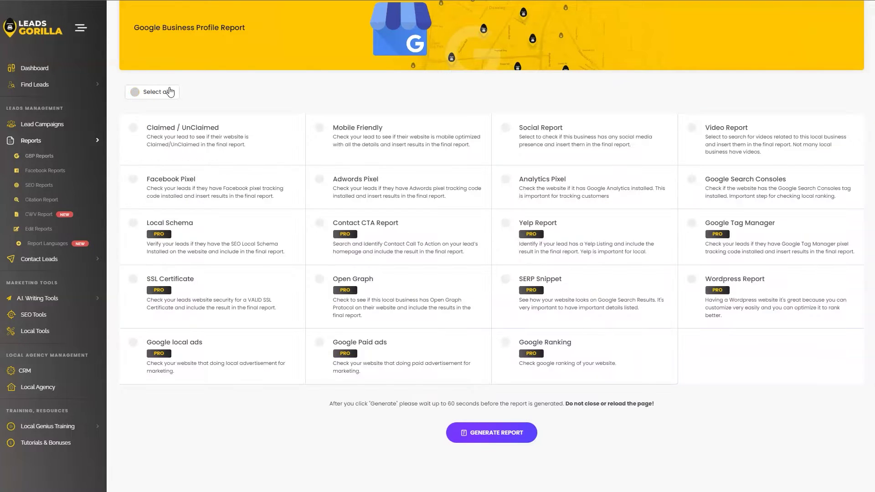
Step: Generate Avalon Salon's Business Optimisation Report with all checks included
{"action": "left_click", "coordinate": [504, 439]}
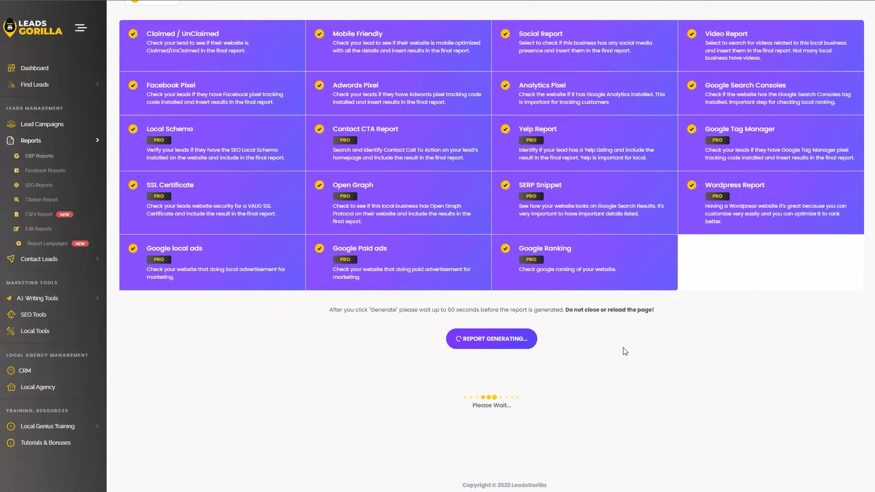
{"action": "scroll", "coordinate": [595, 319], "scroll_direction": "up", "scroll_amount": 1}
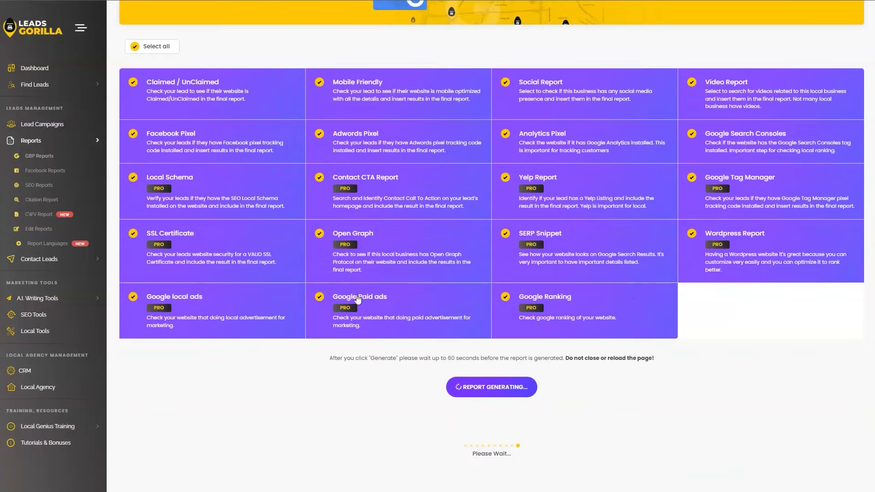
{"action": "scroll", "coordinate": [706, 315], "scroll_direction": "down", "scroll_amount": 1}
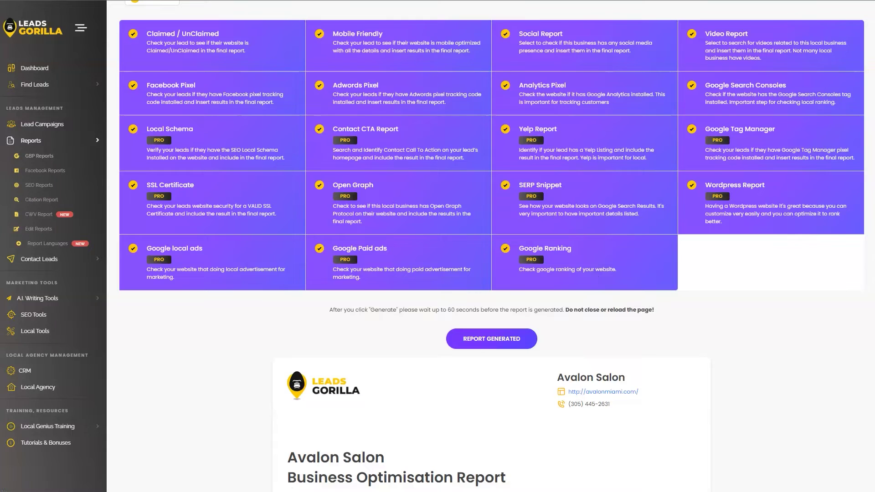
{"action": "scroll", "coordinate": [493, 274], "scroll_direction": "down", "scroll_amount": 3}
{"action": "scroll", "coordinate": [493, 274], "scroll_direction": "down", "scroll_amount": 3}
{"action": "scroll", "coordinate": [492, 274], "scroll_direction": "down", "scroll_amount": 2}
{"action": "scroll", "coordinate": [492, 274], "scroll_direction": "down", "scroll_amount": 1}
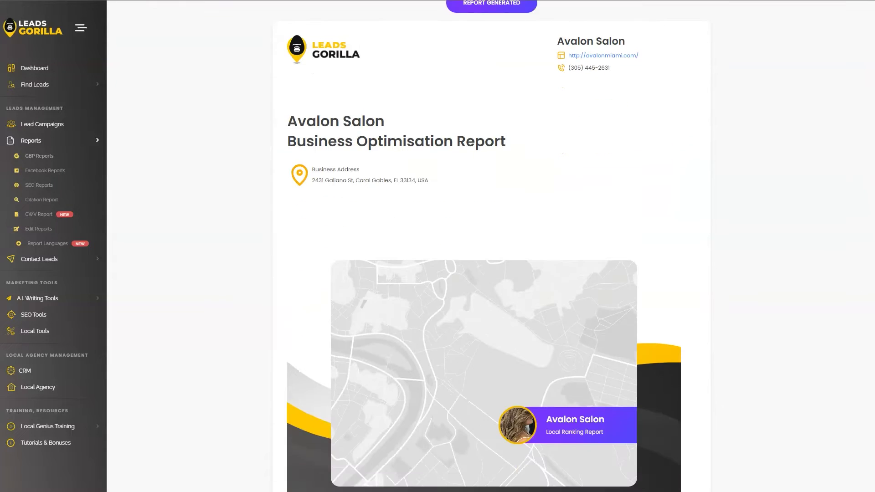
{"action": "scroll", "coordinate": [493, 273], "scroll_direction": "down", "scroll_amount": 1}
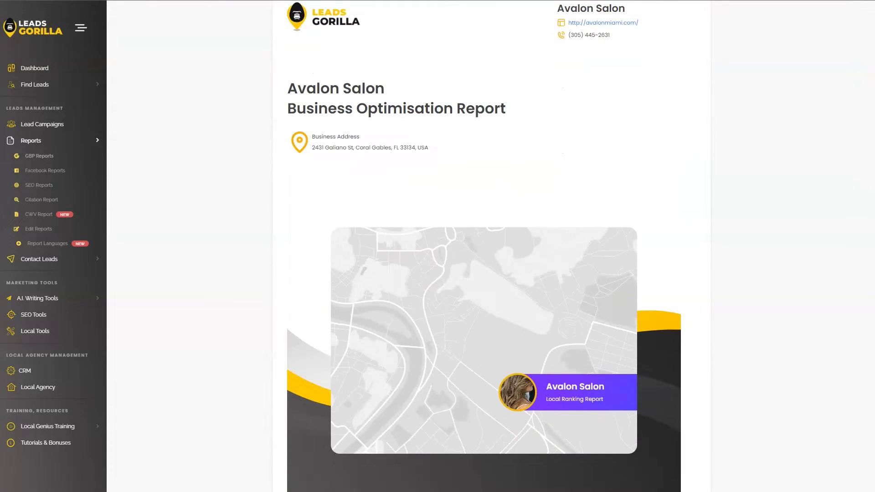
{"action": "scroll", "coordinate": [492, 274], "scroll_direction": "down", "scroll_amount": 1}
{"action": "scroll", "coordinate": [493, 274], "scroll_direction": "down", "scroll_amount": 1}
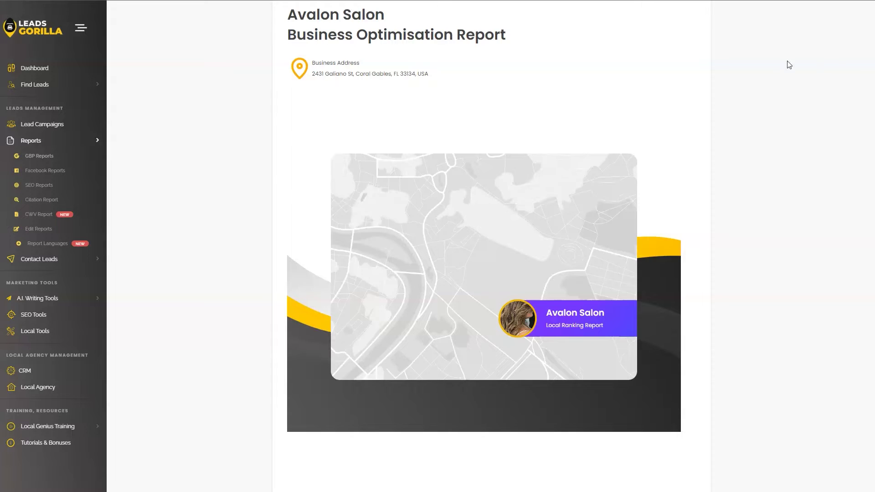
{"action": "scroll", "coordinate": [718, 137], "scroll_direction": "up", "scroll_amount": 2}
{"action": "scroll", "coordinate": [582, 151], "scroll_direction": "up", "scroll_amount": 3}
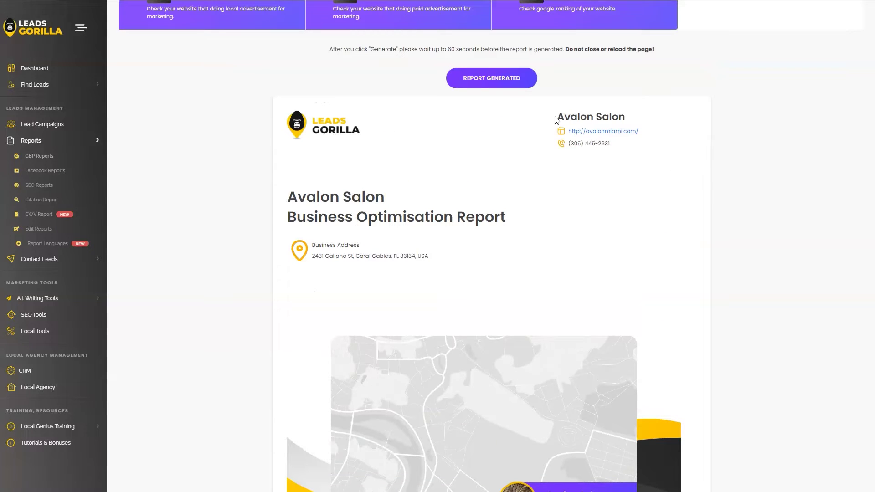
Step: Highlight the salon's name, website and phone in the report header
{"action": "left_click_drag", "start_coordinate": [555, 118], "coordinate": [644, 159]}
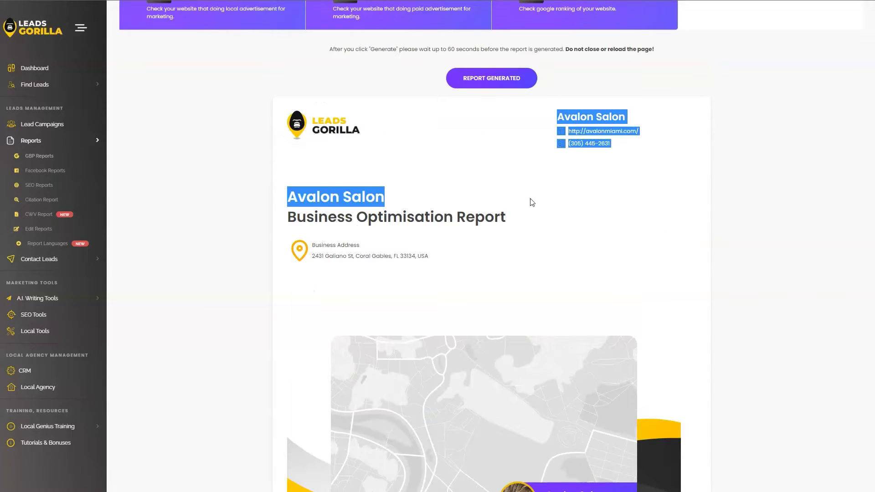
{"action": "scroll", "coordinate": [444, 264], "scroll_direction": "down", "scroll_amount": 1}
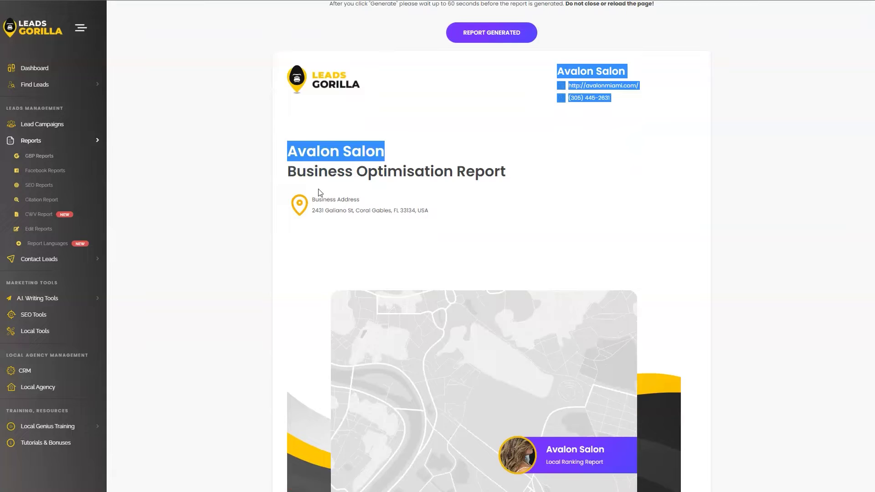
{"action": "scroll", "coordinate": [421, 305], "scroll_direction": "down", "scroll_amount": 3}
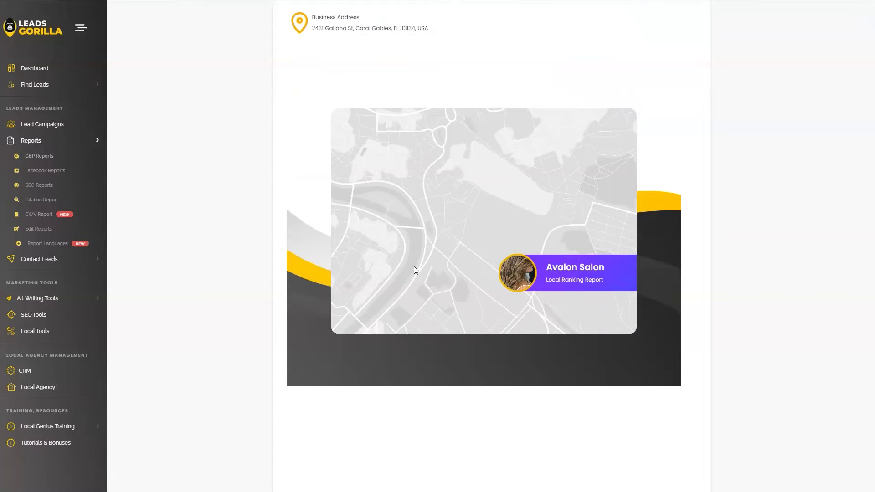
{"action": "scroll", "coordinate": [414, 266], "scroll_direction": "down", "scroll_amount": 4}
{"action": "scroll", "coordinate": [414, 265], "scroll_direction": "down", "scroll_amount": 4}
{"action": "scroll", "coordinate": [438, 274], "scroll_direction": "down", "scroll_amount": 1}
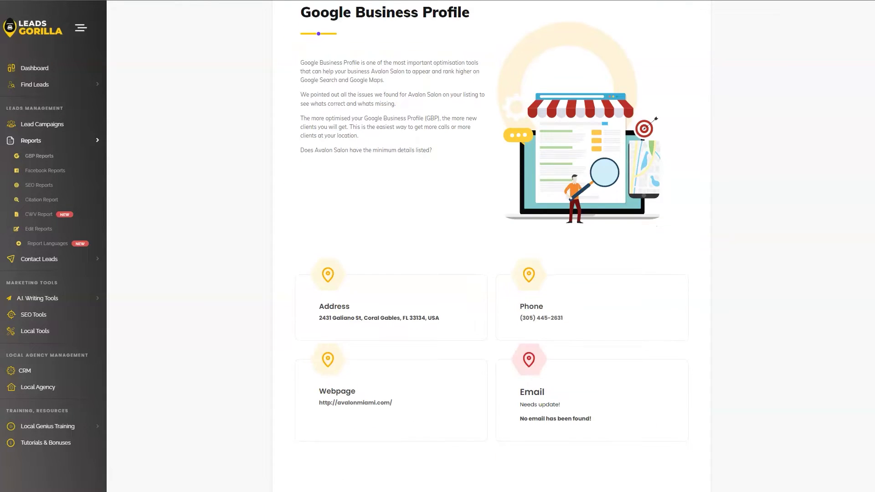
{"action": "scroll", "coordinate": [438, 274], "scroll_direction": "down", "scroll_amount": 2}
{"action": "scroll", "coordinate": [438, 274], "scroll_direction": "down", "scroll_amount": 2}
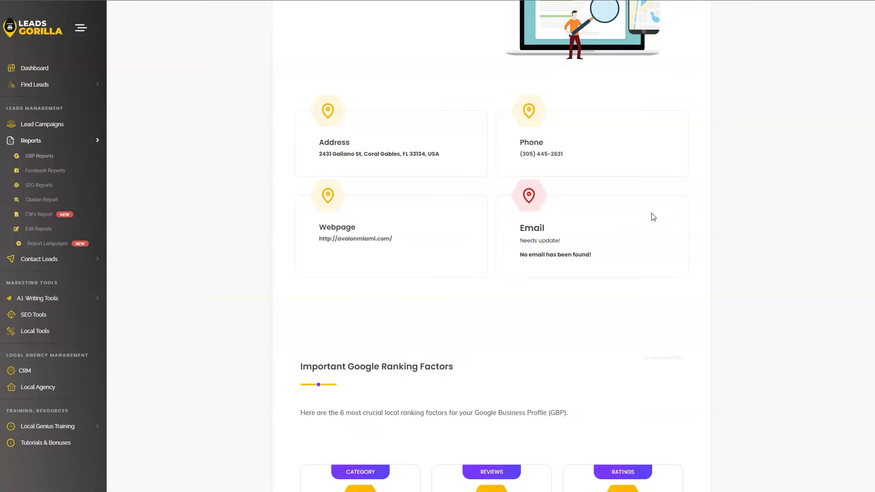
{"action": "scroll", "coordinate": [493, 246], "scroll_direction": "down", "scroll_amount": 5}
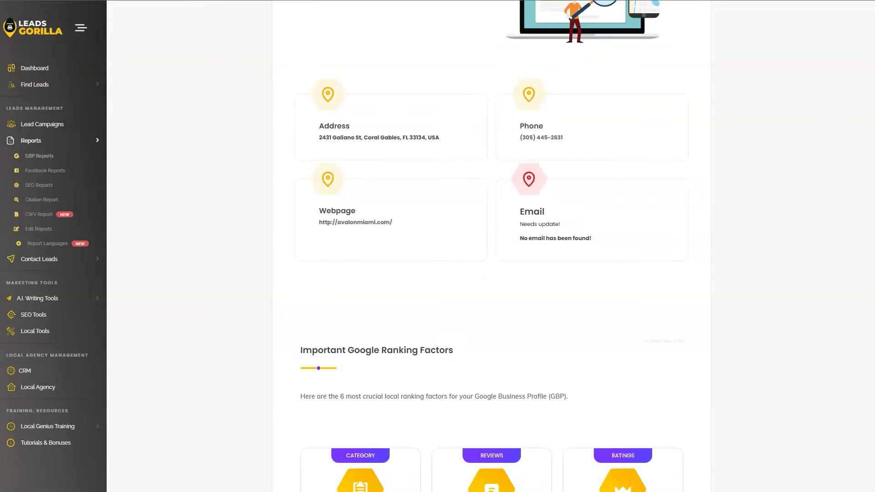
{"action": "scroll", "coordinate": [493, 246], "scroll_direction": "down", "scroll_amount": 5}
{"action": "scroll", "coordinate": [493, 246], "scroll_direction": "down", "scroll_amount": 2}
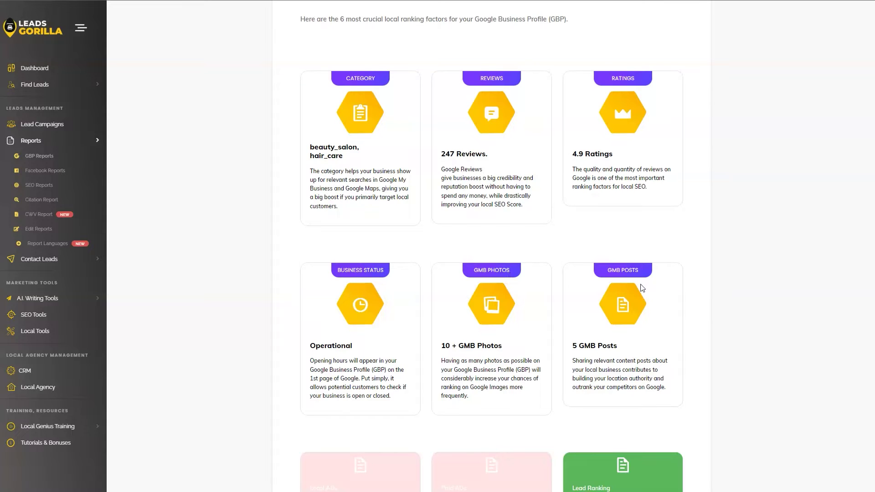
{"action": "scroll", "coordinate": [551, 344], "scroll_direction": "down", "scroll_amount": 3}
{"action": "scroll", "coordinate": [540, 314], "scroll_direction": "down", "scroll_amount": 3}
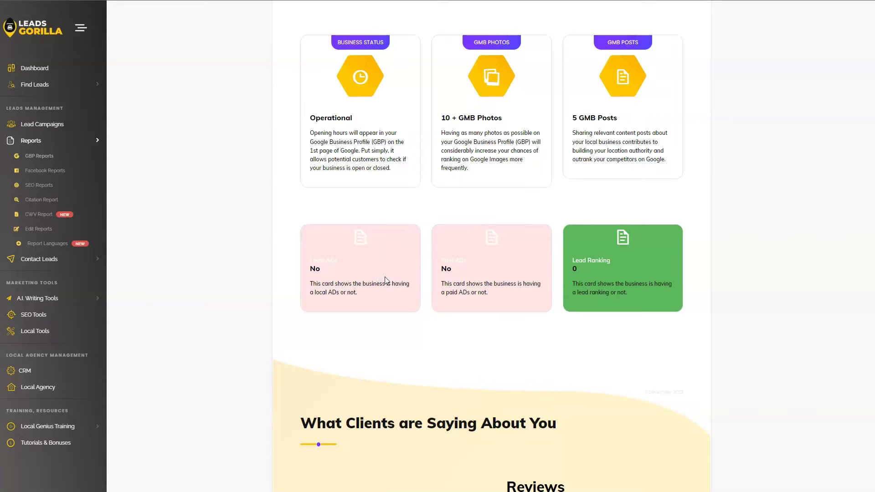
Step: Highlight the Local ADs, Paid ADs and Lead Ranking results showing No, No and 0
{"action": "left_click_drag", "start_coordinate": [379, 295], "coordinate": [311, 261]}
{"action": "left_click_drag", "start_coordinate": [489, 295], "coordinate": [446, 266]}
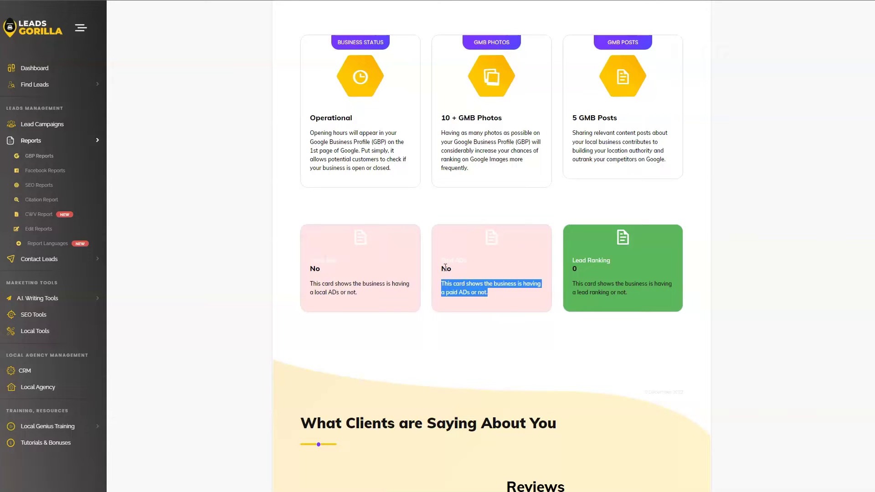
{"action": "left_click_drag", "start_coordinate": [379, 295], "coordinate": [312, 261]}
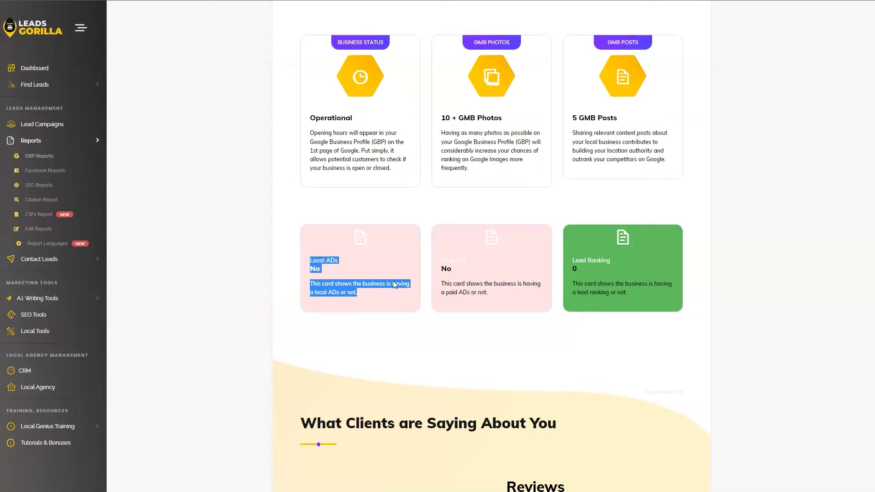
{"action": "left_click_drag", "start_coordinate": [494, 295], "coordinate": [442, 260]}
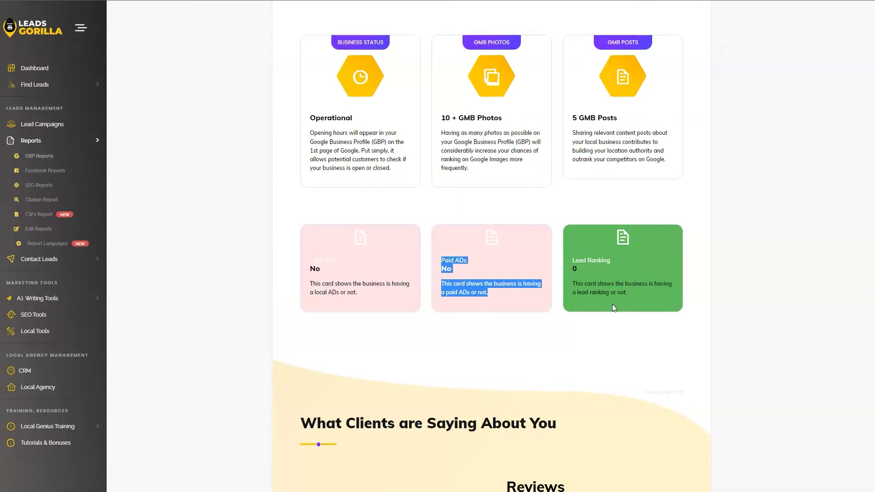
{"action": "left_click_drag", "start_coordinate": [633, 295], "coordinate": [573, 268]}
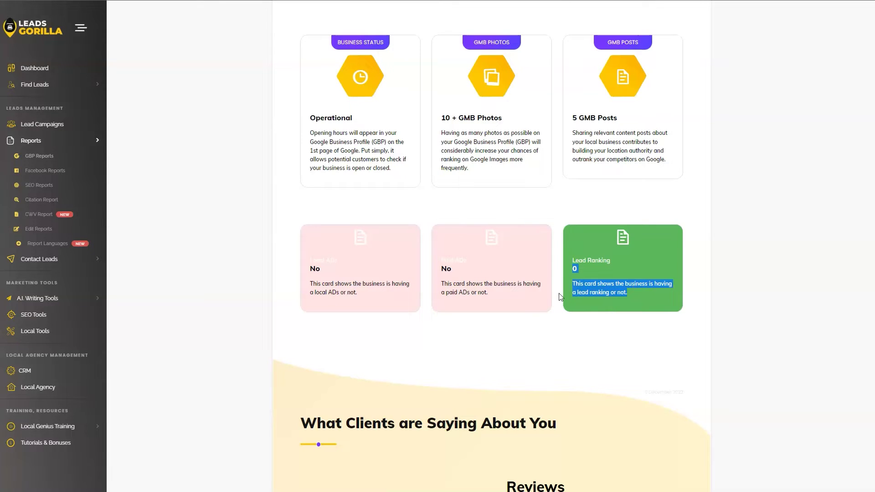
{"action": "scroll", "coordinate": [424, 301], "scroll_direction": "down", "scroll_amount": 2}
{"action": "scroll", "coordinate": [422, 307], "scroll_direction": "down", "scroll_amount": 3}
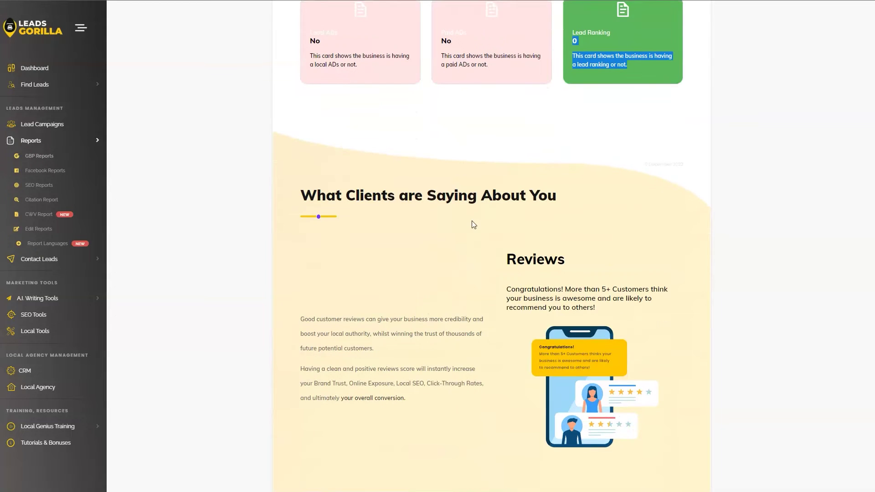
{"action": "scroll", "coordinate": [476, 225], "scroll_direction": "down", "scroll_amount": 1}
{"action": "scroll", "coordinate": [488, 205], "scroll_direction": "down", "scroll_amount": 4}
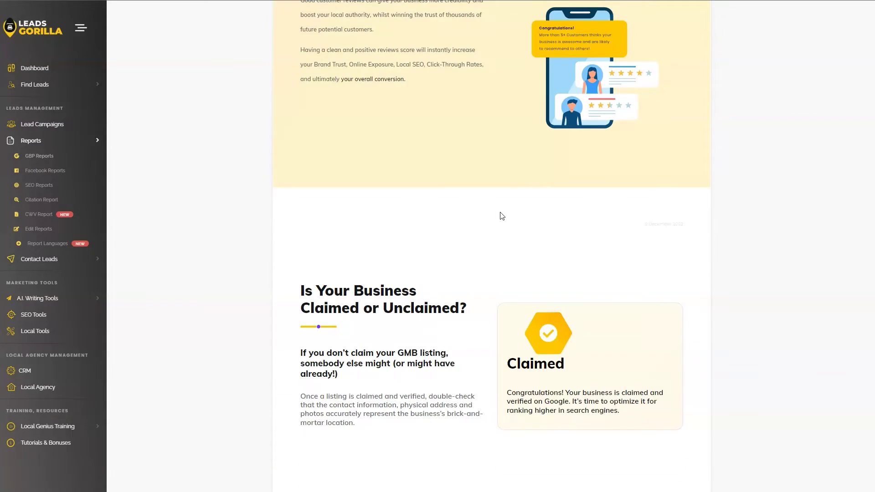
{"action": "scroll", "coordinate": [501, 216], "scroll_direction": "up", "scroll_amount": 1}
{"action": "scroll", "coordinate": [502, 219], "scroll_direction": "up", "scroll_amount": 2}
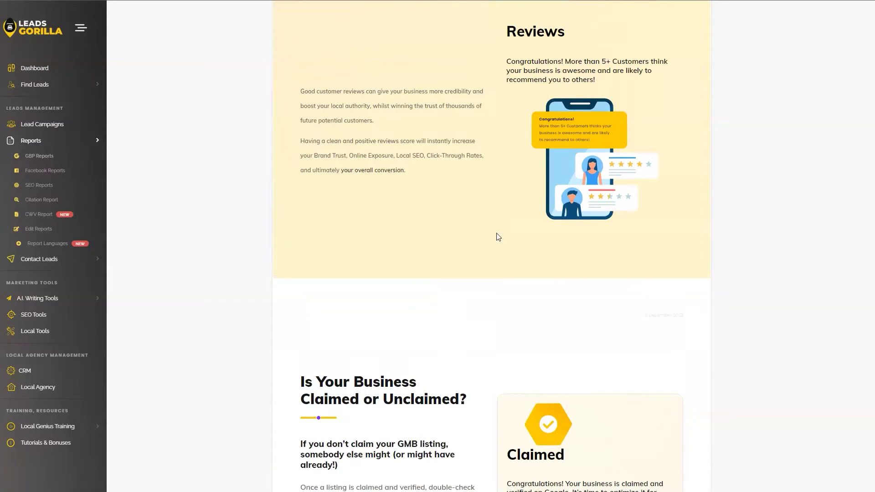
{"action": "scroll", "coordinate": [498, 237], "scroll_direction": "up", "scroll_amount": 1}
{"action": "scroll", "coordinate": [497, 237], "scroll_direction": "up", "scroll_amount": 2}
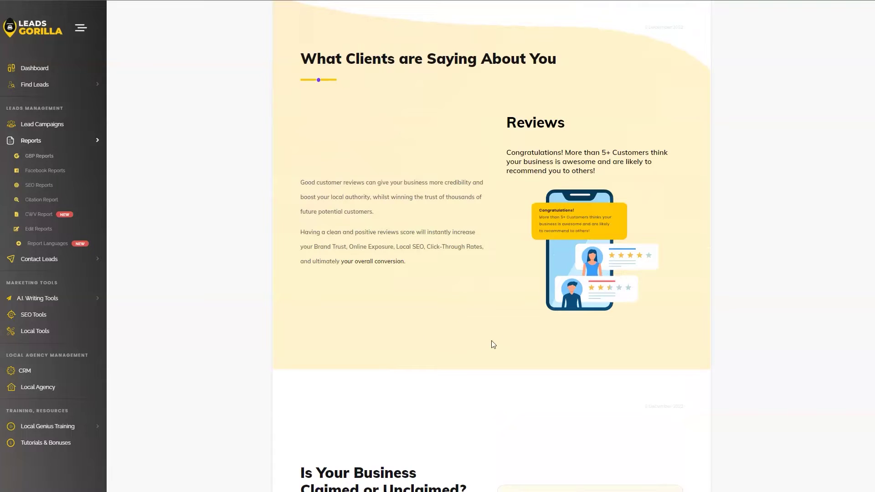
{"action": "scroll", "coordinate": [581, 350], "scroll_direction": "down", "scroll_amount": 4}
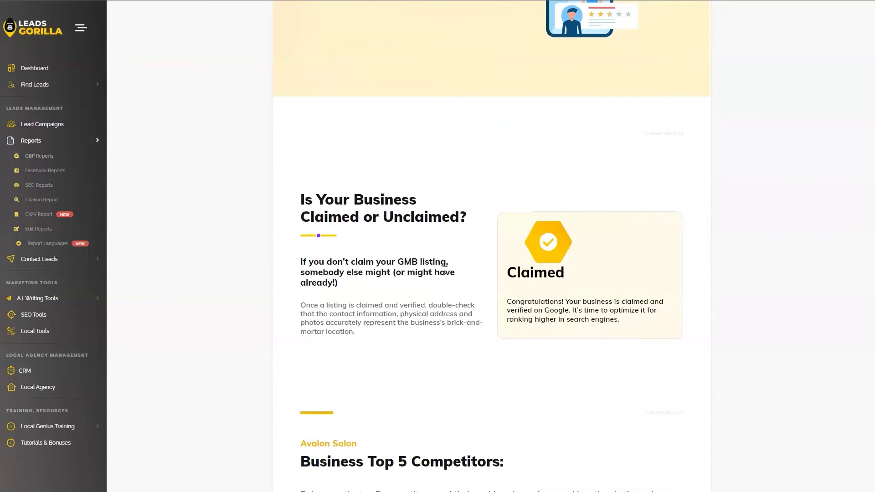
{"action": "scroll", "coordinate": [548, 267], "scroll_direction": "down", "scroll_amount": 4}
{"action": "scroll", "coordinate": [424, 251], "scroll_direction": "down", "scroll_amount": 1}
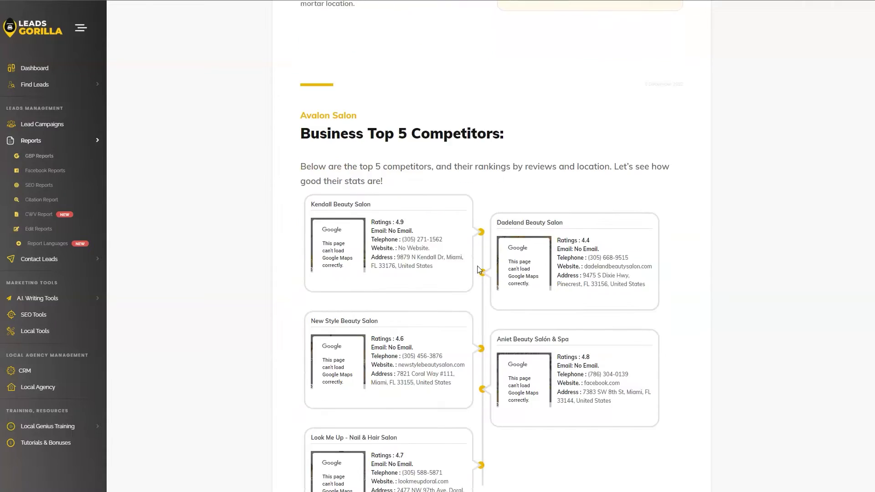
{"action": "scroll", "coordinate": [478, 267], "scroll_direction": "down", "scroll_amount": 5}
{"action": "scroll", "coordinate": [477, 271], "scroll_direction": "down", "scroll_amount": 5}
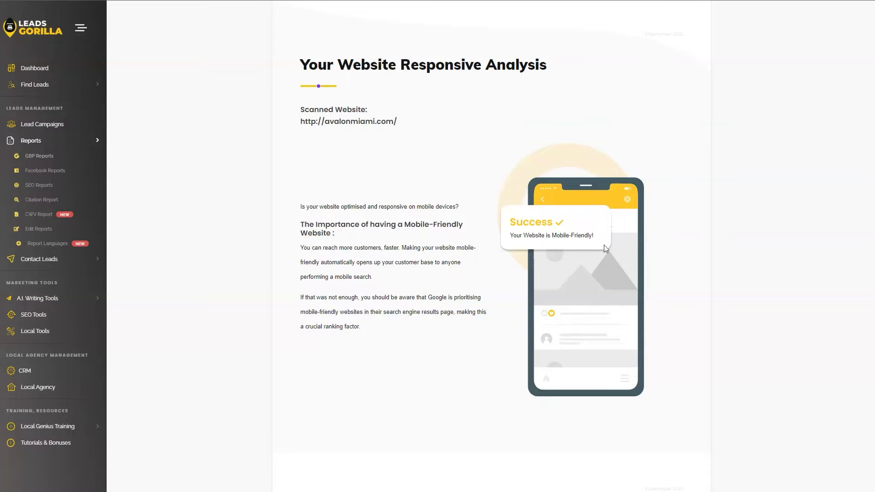
{"action": "scroll", "coordinate": [478, 249], "scroll_direction": "down", "scroll_amount": 5}
{"action": "scroll", "coordinate": [472, 260], "scroll_direction": "down", "scroll_amount": 5}
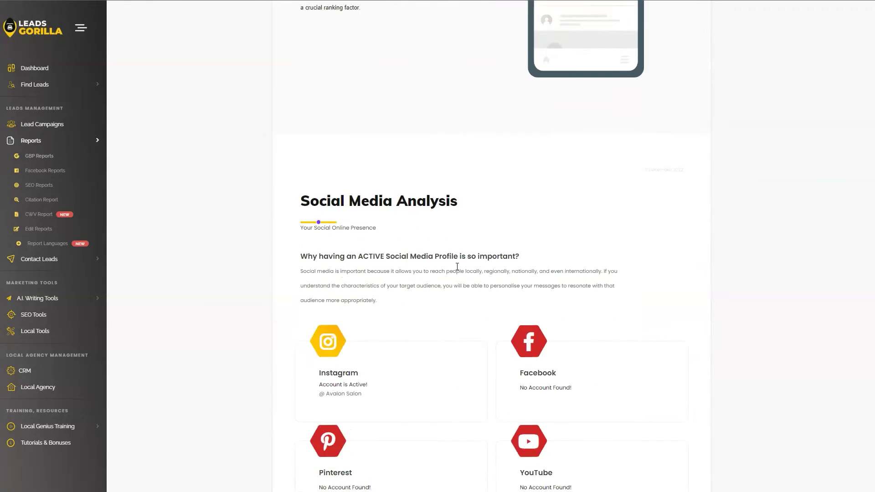
{"action": "scroll", "coordinate": [458, 271], "scroll_direction": "down", "scroll_amount": 3}
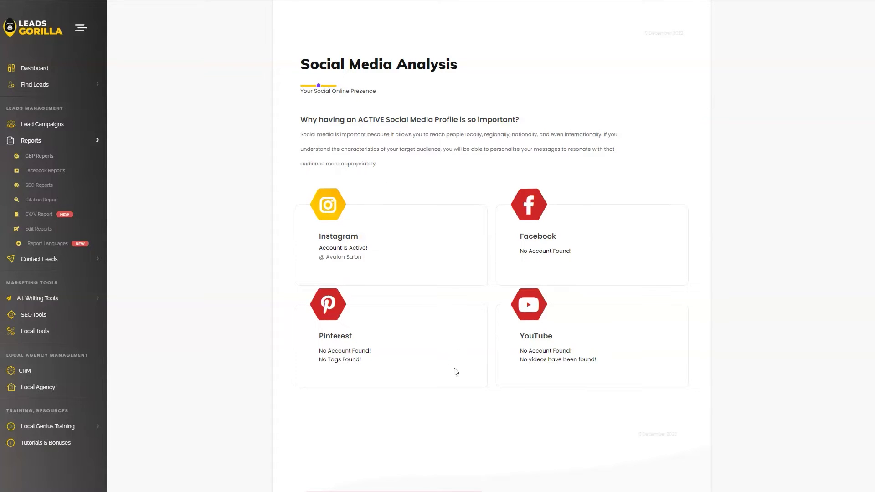
{"action": "scroll", "coordinate": [461, 373], "scroll_direction": "down", "scroll_amount": 3}
{"action": "scroll", "coordinate": [471, 363], "scroll_direction": "down", "scroll_amount": 2}
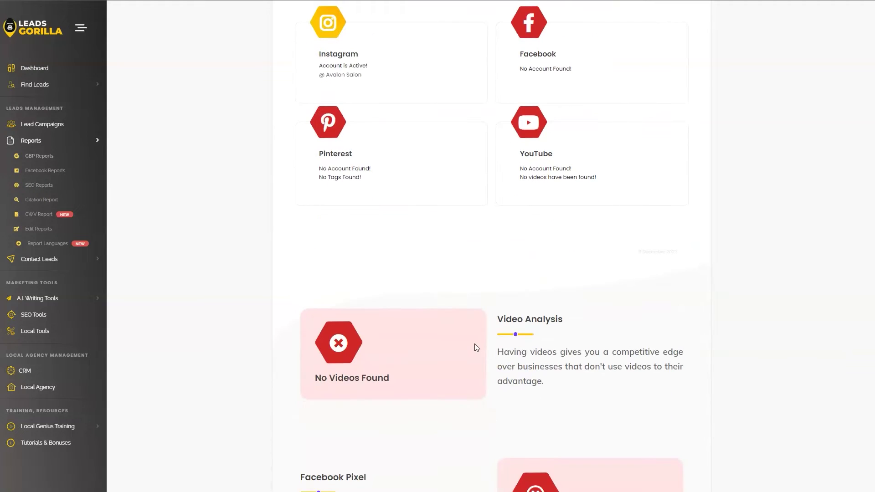
{"action": "scroll", "coordinate": [487, 288], "scroll_direction": "down", "scroll_amount": 3}
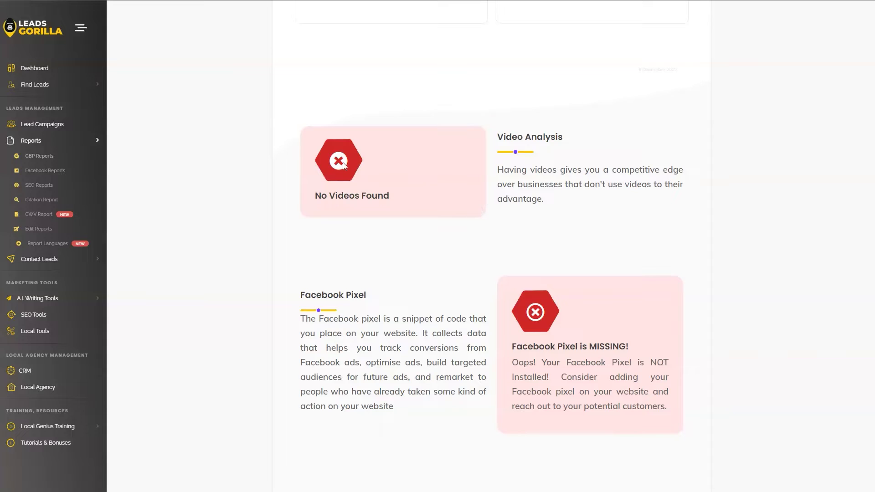
{"action": "scroll", "coordinate": [452, 290], "scroll_direction": "down", "scroll_amount": 2}
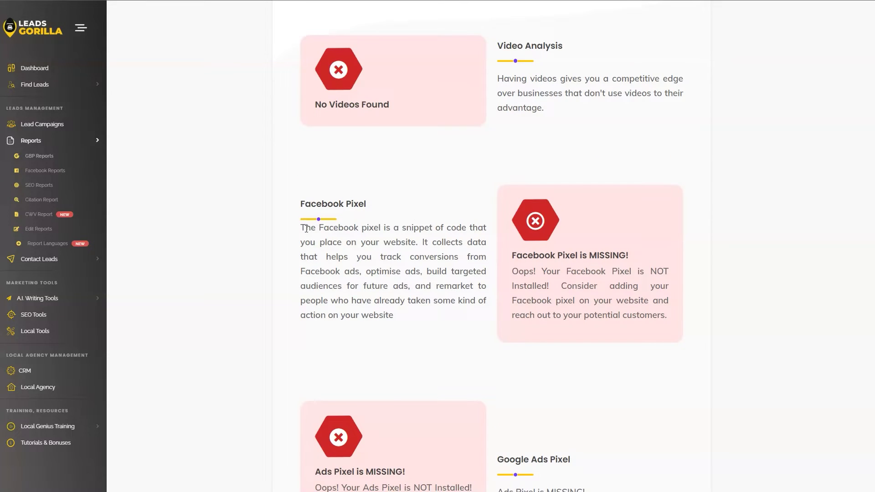
Step: Highlight the Facebook Pixel explanation paragraph, then clear the selection
{"action": "left_click_drag", "start_coordinate": [302, 227], "coordinate": [440, 318]}
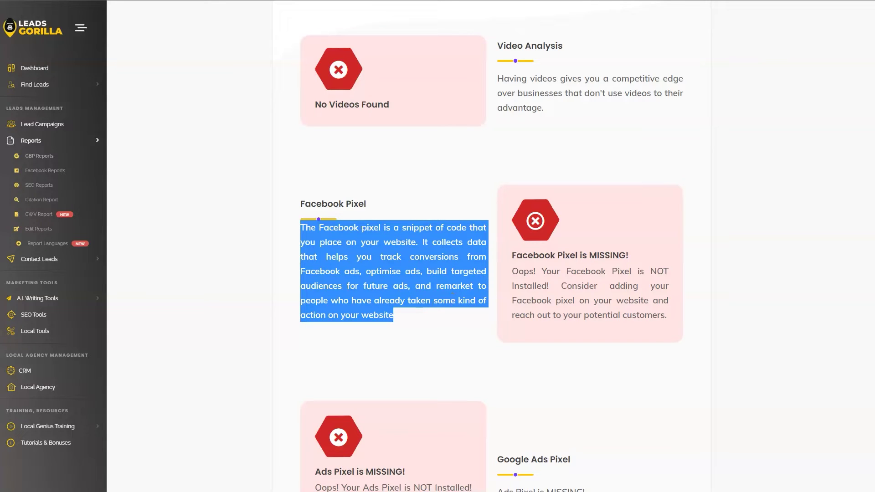
{"action": "left_click", "coordinate": [348, 207]}
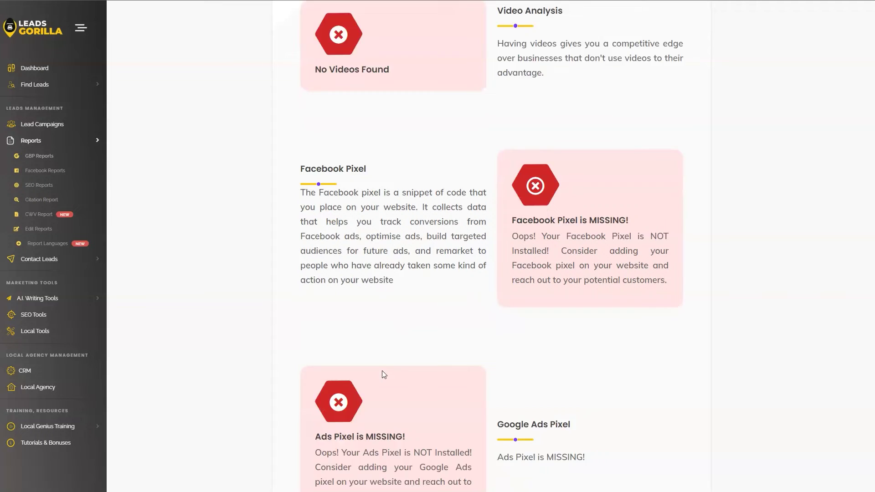
{"action": "scroll", "coordinate": [383, 371], "scroll_direction": "down", "scroll_amount": 3}
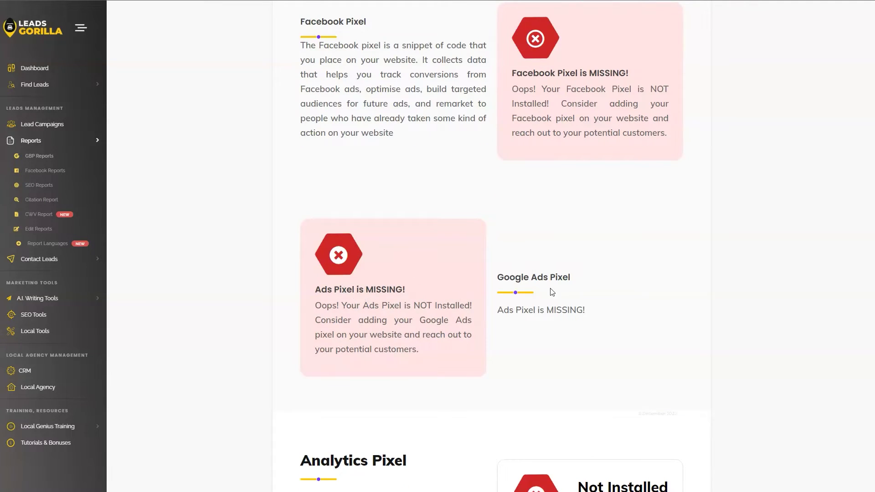
{"action": "scroll", "coordinate": [552, 291], "scroll_direction": "down", "scroll_amount": 2}
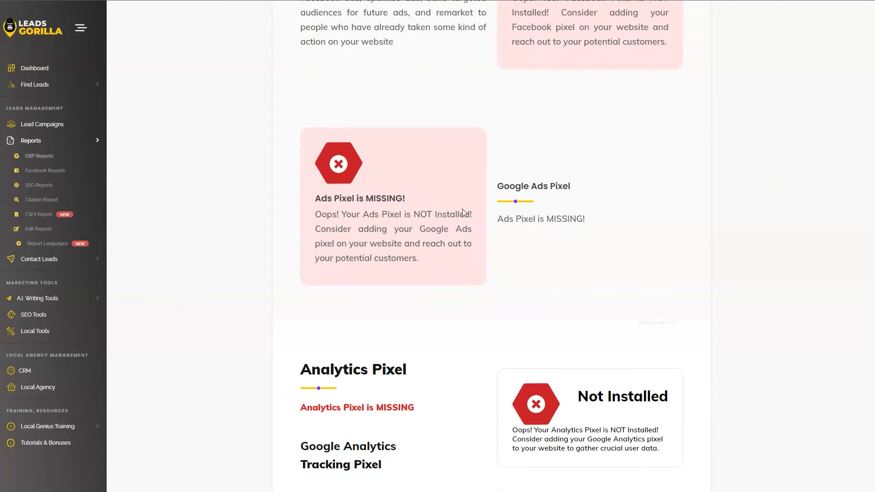
{"action": "scroll", "coordinate": [452, 275], "scroll_direction": "down", "scroll_amount": 3}
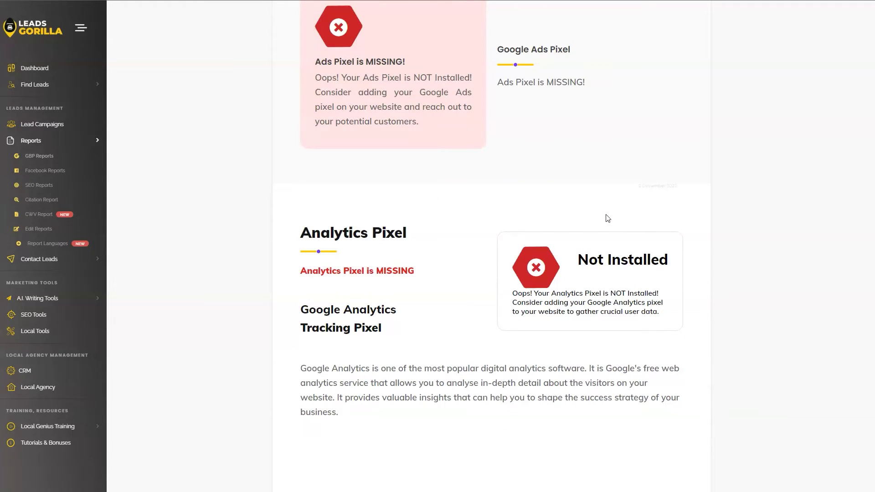
{"action": "scroll", "coordinate": [587, 363], "scroll_direction": "down", "scroll_amount": 3}
{"action": "scroll", "coordinate": [410, 267], "scroll_direction": "down", "scroll_amount": 2}
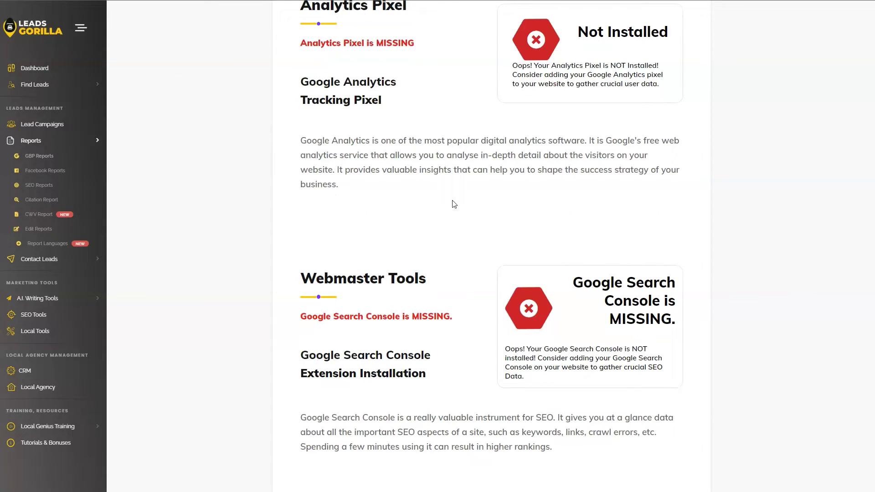
{"action": "scroll", "coordinate": [321, 251], "scroll_direction": "down", "scroll_amount": 1}
{"action": "scroll", "coordinate": [520, 290], "scroll_direction": "down", "scroll_amount": 3}
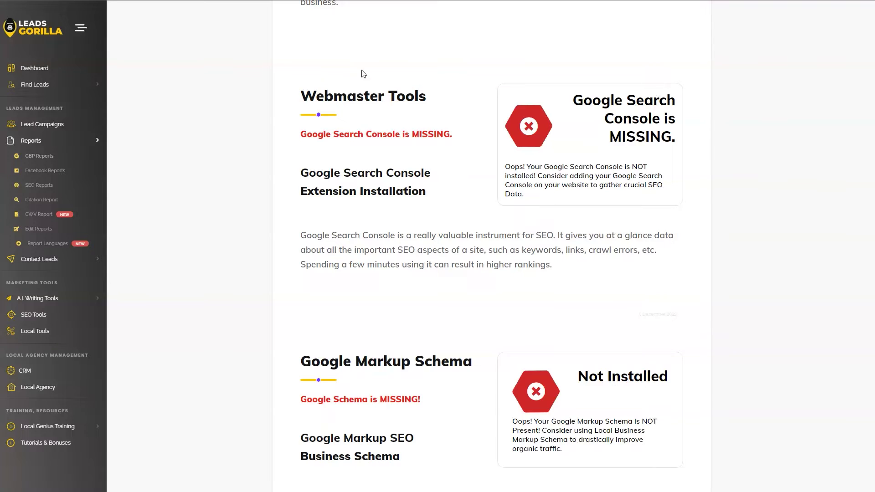
{"action": "scroll", "coordinate": [329, 355], "scroll_direction": "down", "scroll_amount": 2}
{"action": "scroll", "coordinate": [369, 199], "scroll_direction": "down", "scroll_amount": 1}
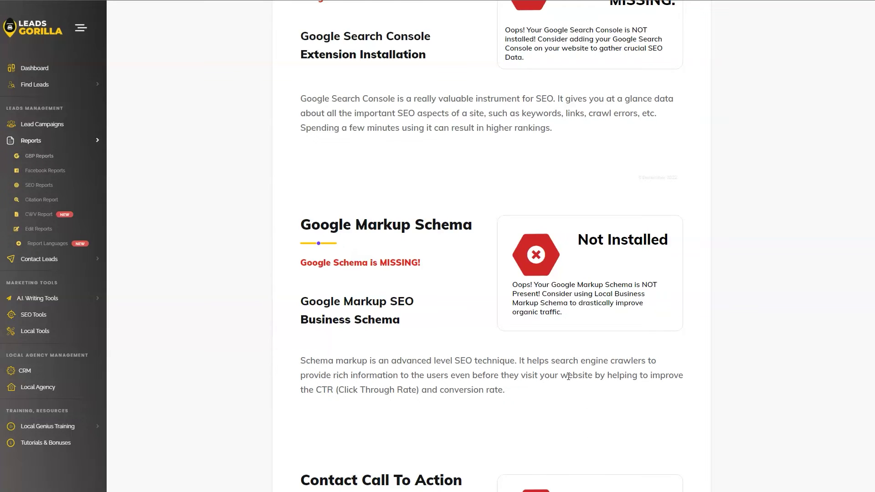
{"action": "scroll", "coordinate": [569, 377], "scroll_direction": "down", "scroll_amount": 2}
{"action": "scroll", "coordinate": [547, 274], "scroll_direction": "down", "scroll_amount": 2}
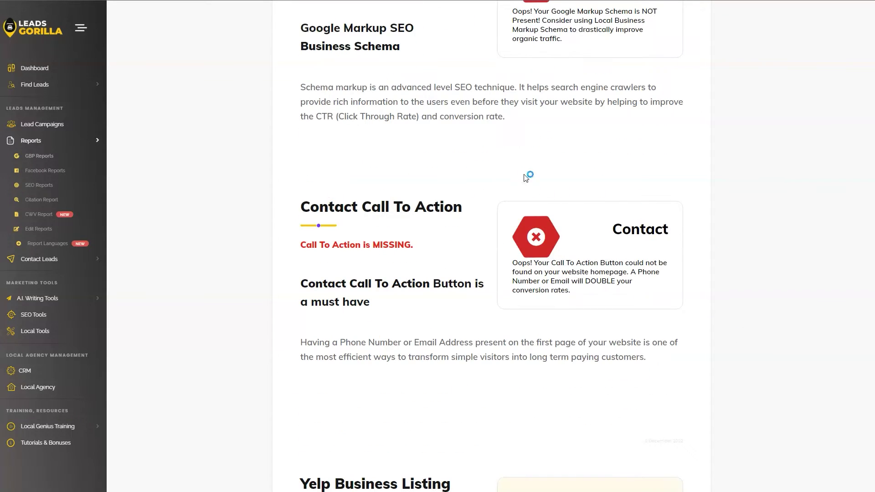
{"action": "scroll", "coordinate": [616, 328], "scroll_direction": "down", "scroll_amount": 2}
{"action": "scroll", "coordinate": [595, 230], "scroll_direction": "down", "scroll_amount": 2}
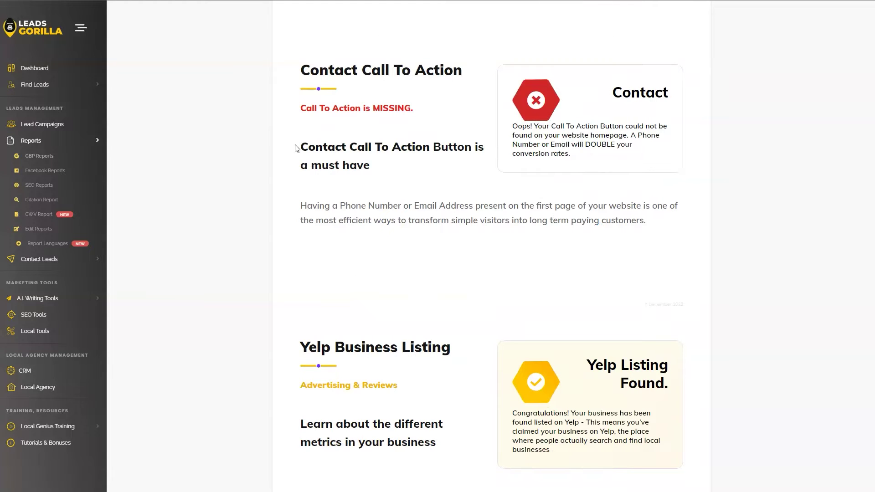
{"action": "scroll", "coordinate": [536, 260], "scroll_direction": "down", "scroll_amount": 2}
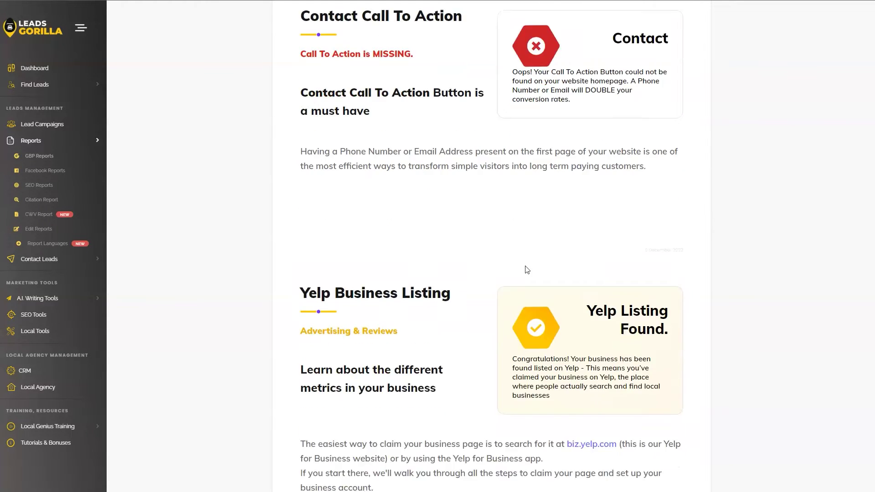
{"action": "scroll", "coordinate": [524, 273], "scroll_direction": "down", "scroll_amount": 3}
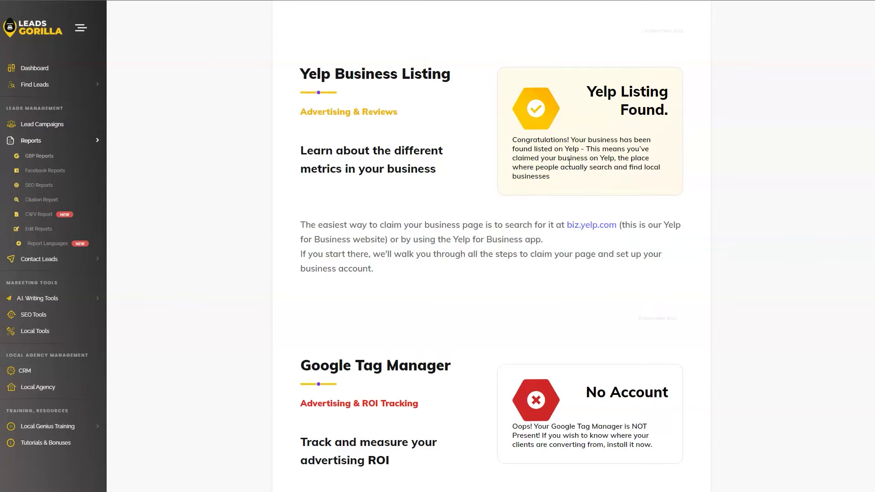
{"action": "scroll", "coordinate": [500, 273], "scroll_direction": "down", "scroll_amount": 2}
{"action": "scroll", "coordinate": [496, 236], "scroll_direction": "down", "scroll_amount": 1}
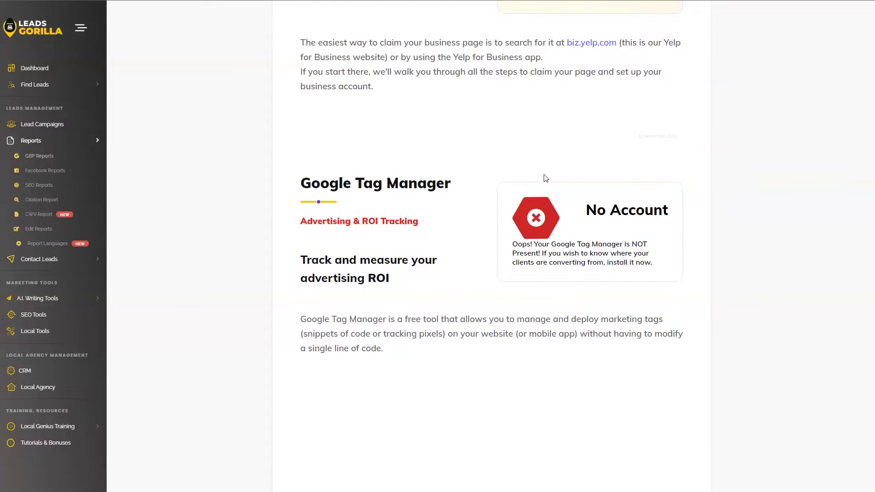
{"action": "scroll", "coordinate": [545, 179], "scroll_direction": "down", "scroll_amount": 2}
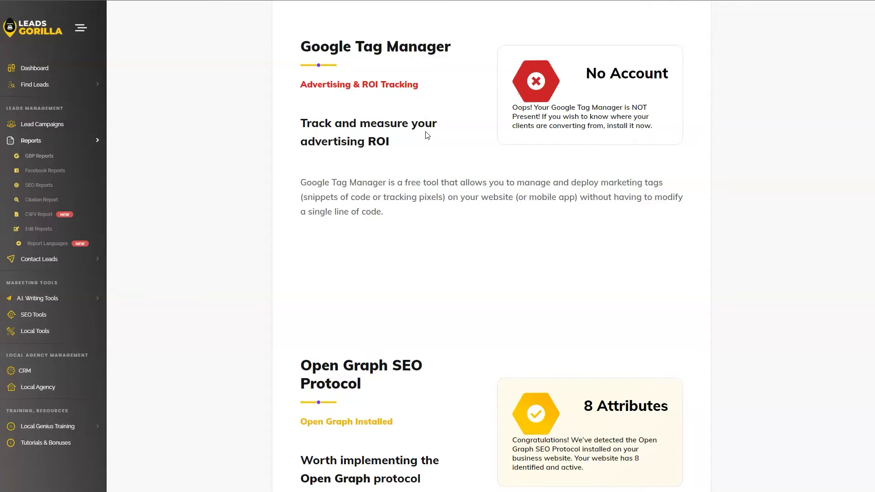
{"action": "scroll", "coordinate": [500, 229], "scroll_direction": "down", "scroll_amount": 2}
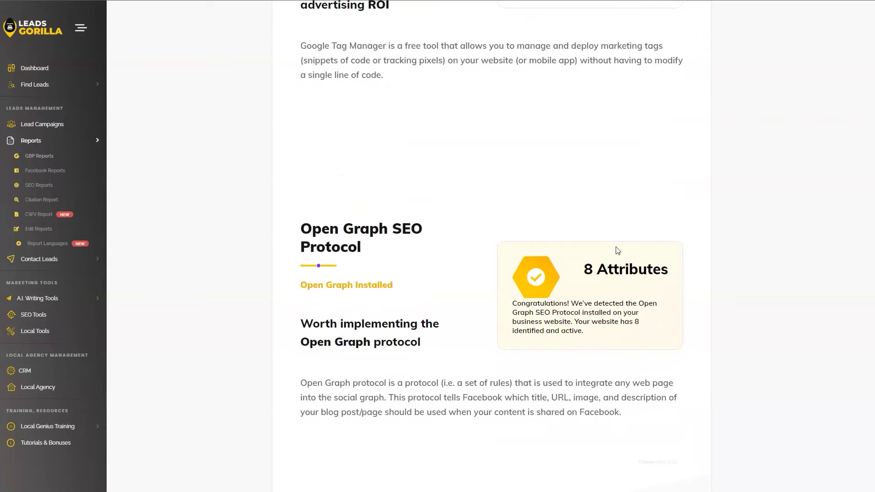
{"action": "scroll", "coordinate": [626, 219], "scroll_direction": "down", "scroll_amount": 2}
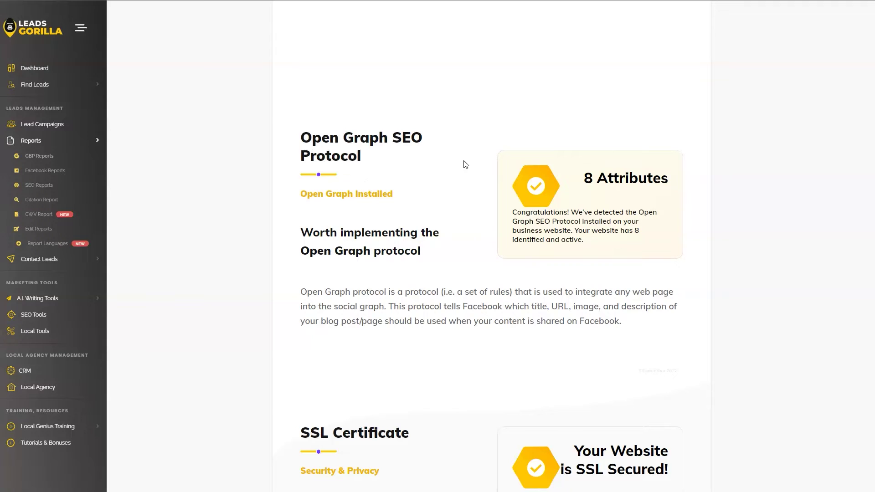
{"action": "scroll", "coordinate": [383, 225], "scroll_direction": "down", "scroll_amount": 1}
{"action": "scroll", "coordinate": [547, 226], "scroll_direction": "down", "scroll_amount": 3}
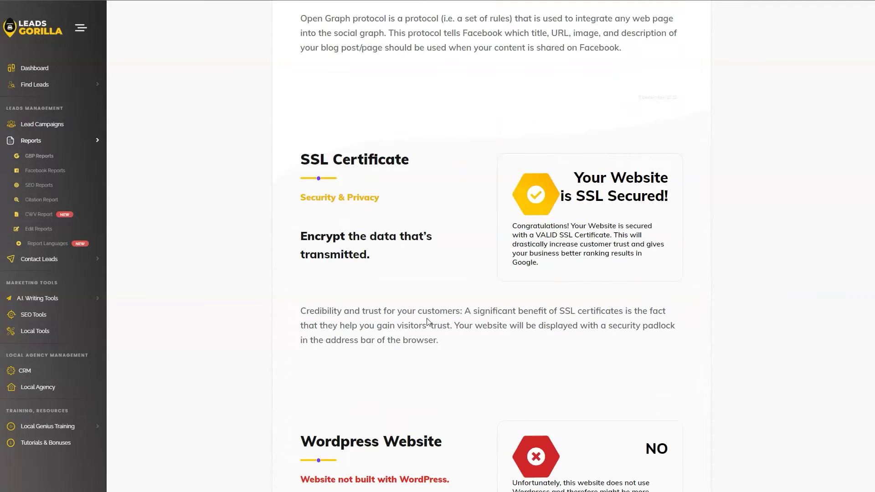
{"action": "scroll", "coordinate": [421, 359], "scroll_direction": "down", "scroll_amount": 4}
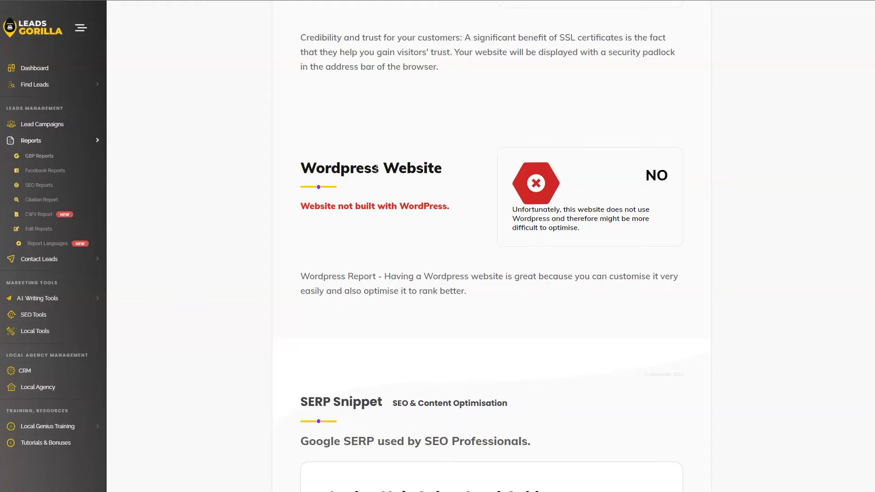
{"action": "scroll", "coordinate": [506, 350], "scroll_direction": "down", "scroll_amount": 3}
{"action": "scroll", "coordinate": [615, 322], "scroll_direction": "down", "scroll_amount": 1}
{"action": "scroll", "coordinate": [650, 274], "scroll_direction": "down", "scroll_amount": 1}
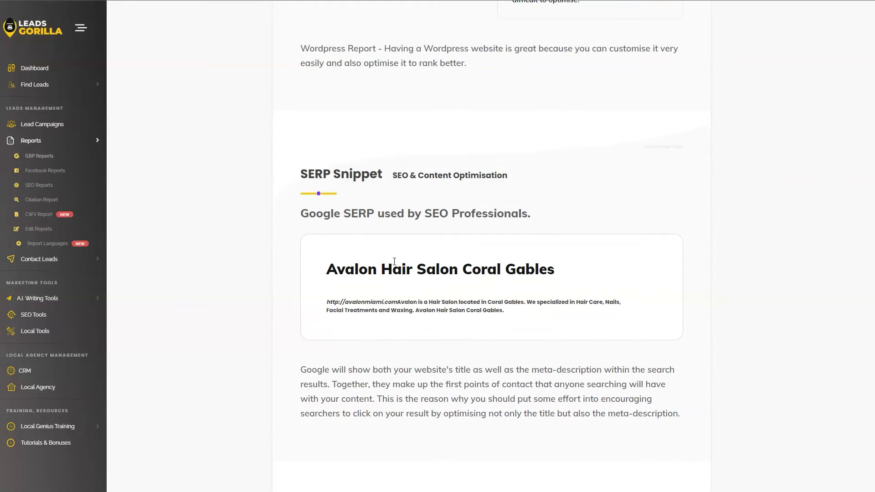
{"action": "scroll", "coordinate": [577, 318], "scroll_direction": "down", "scroll_amount": 3}
{"action": "scroll", "coordinate": [567, 301], "scroll_direction": "down", "scroll_amount": 3}
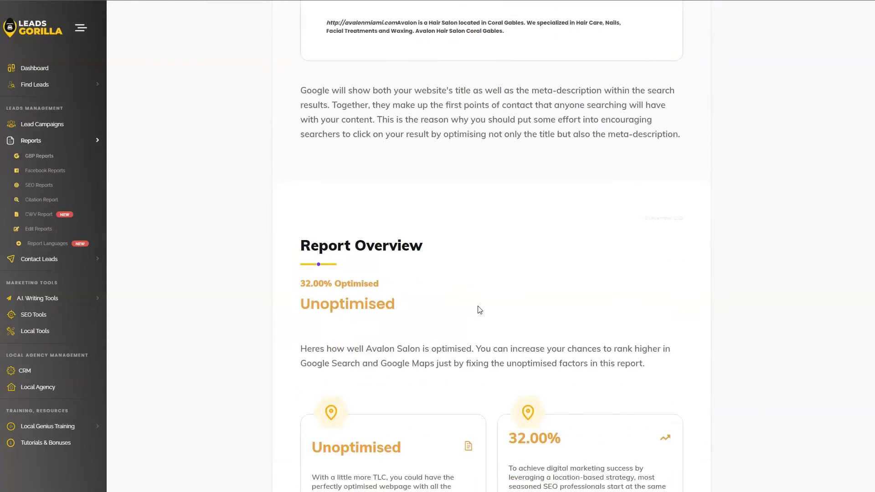
{"action": "scroll", "coordinate": [559, 288], "scroll_direction": "down", "scroll_amount": 3}
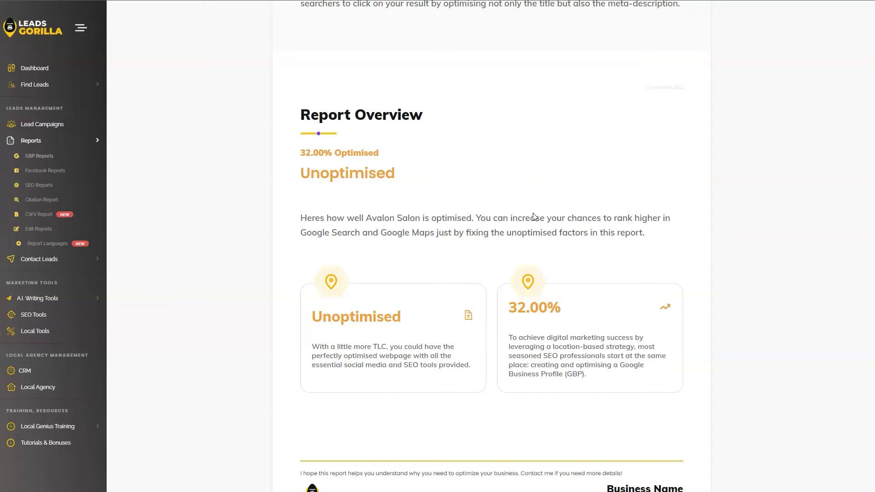
{"action": "scroll", "coordinate": [535, 217], "scroll_direction": "down", "scroll_amount": 3}
{"action": "scroll", "coordinate": [536, 217], "scroll_direction": "down", "scroll_amount": 1}
{"action": "scroll", "coordinate": [559, 240], "scroll_direction": "down", "scroll_amount": 2}
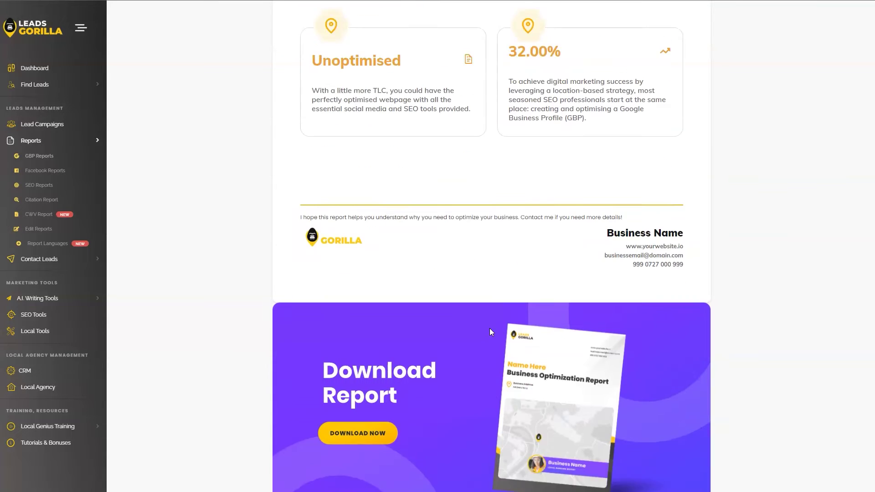
{"action": "scroll", "coordinate": [489, 328], "scroll_direction": "down", "scroll_amount": 1}
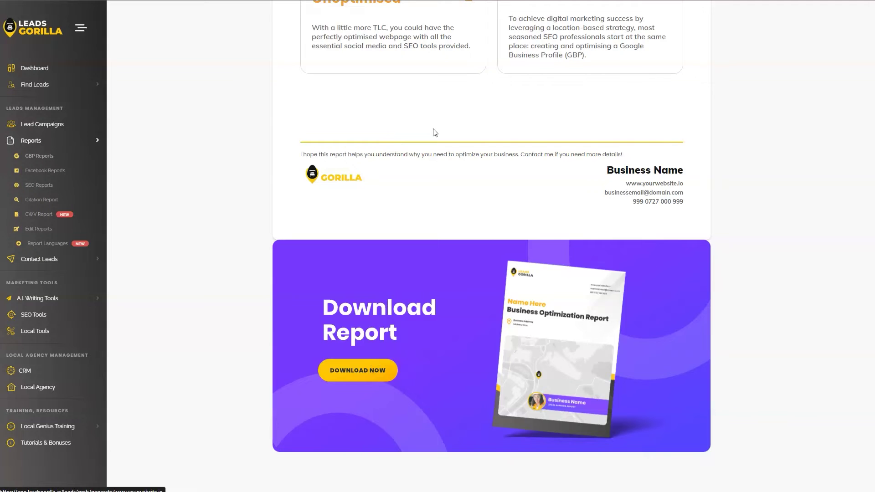
{"action": "scroll", "coordinate": [531, 179], "scroll_direction": "up", "scroll_amount": 2}
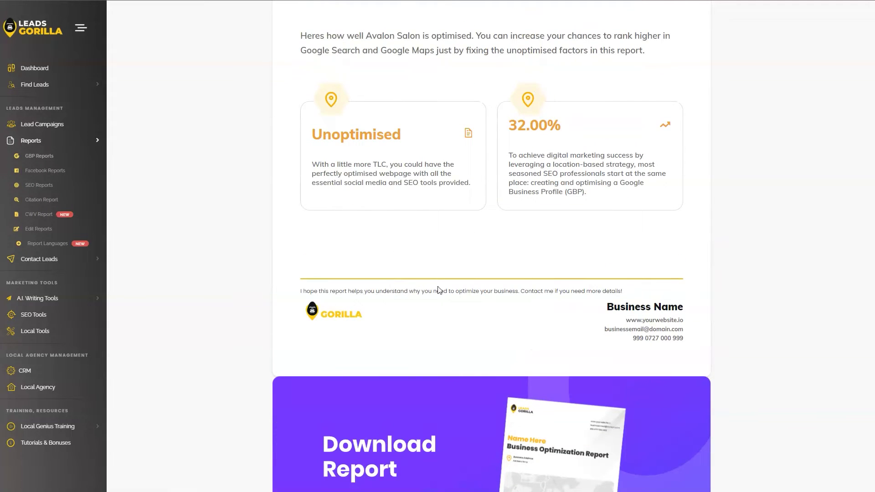
{"action": "left_click_drag", "start_coordinate": [301, 292], "coordinate": [649, 299]}
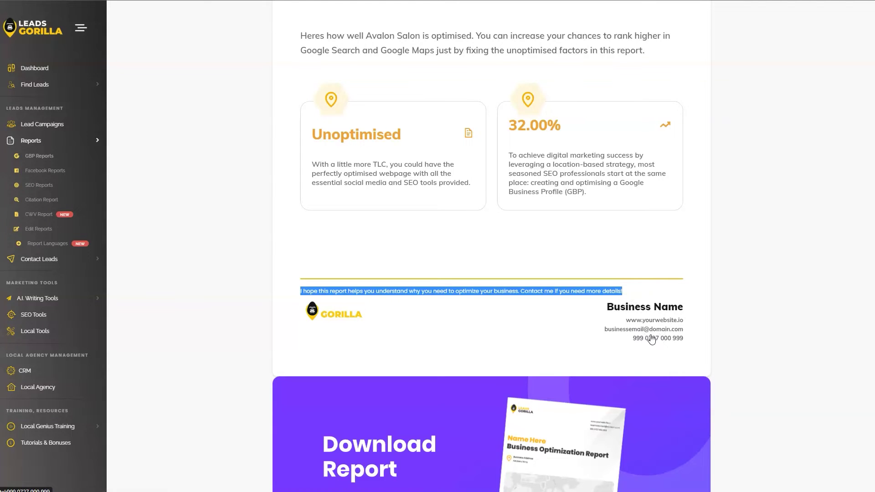
{"action": "scroll", "coordinate": [652, 340], "scroll_direction": "down", "scroll_amount": 3}
{"action": "scroll", "coordinate": [652, 340], "scroll_direction": "down", "scroll_amount": 2}
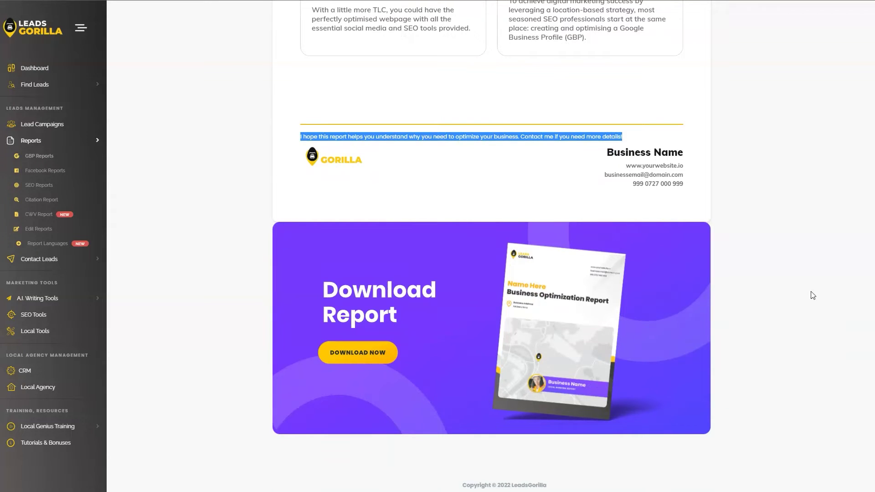
{"action": "scroll", "coordinate": [849, 226], "scroll_direction": "up", "scroll_amount": 10}
{"action": "scroll", "coordinate": [848, 226], "scroll_direction": "up", "scroll_amount": 10}
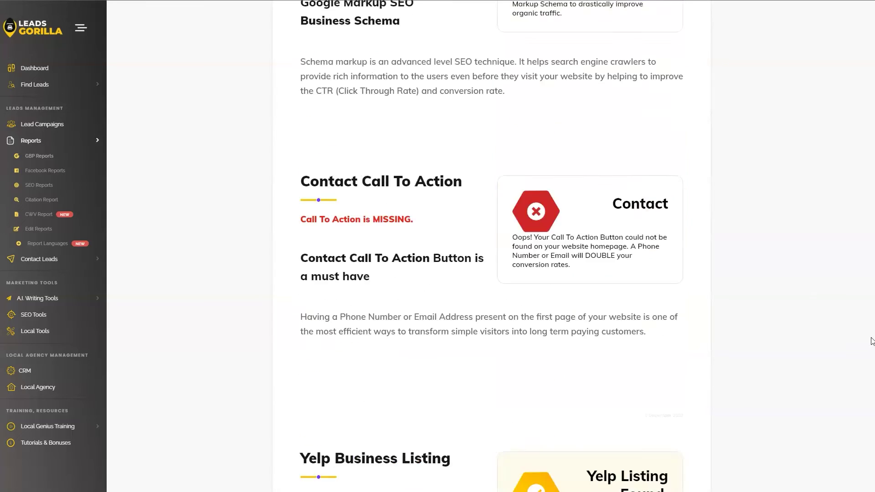
{"action": "scroll", "coordinate": [848, 226], "scroll_direction": "up", "scroll_amount": 10}
{"action": "scroll", "coordinate": [863, 157], "scroll_direction": "up", "scroll_amount": 10}
{"action": "scroll", "coordinate": [863, 158], "scroll_direction": "up", "scroll_amount": 10}
{"action": "scroll", "coordinate": [863, 158], "scroll_direction": "up", "scroll_amount": 10}
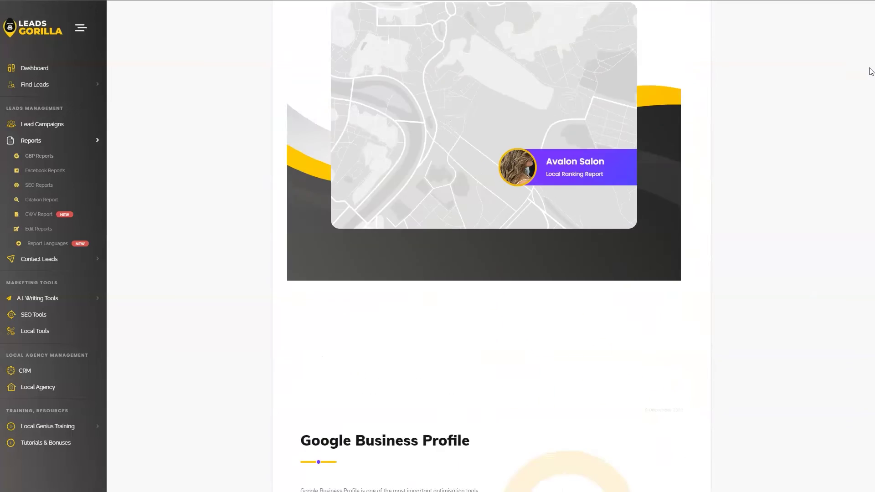
{"action": "scroll", "coordinate": [864, 157], "scroll_direction": "up", "scroll_amount": 10}
Step: Expand Contact Leads and A.I. Writing Tools, then go to the Leads Contact page
{"action": "left_click", "coordinate": [40, 258]}
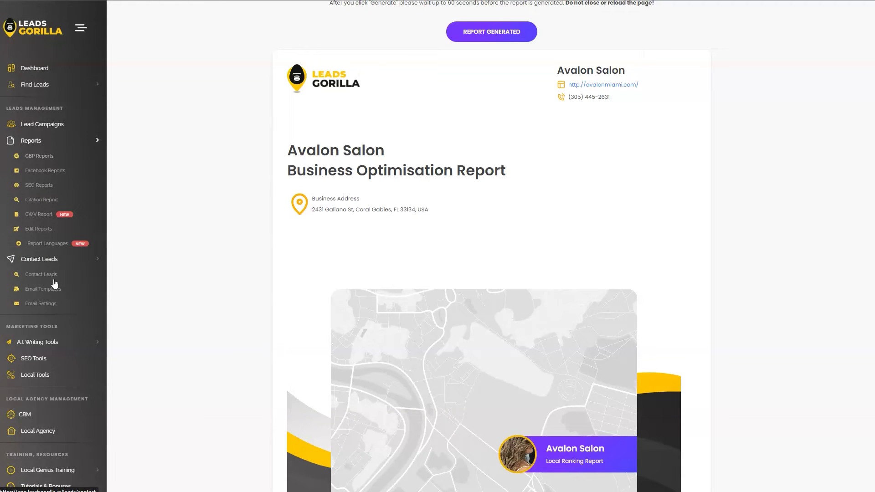
{"action": "left_click", "coordinate": [72, 345]}
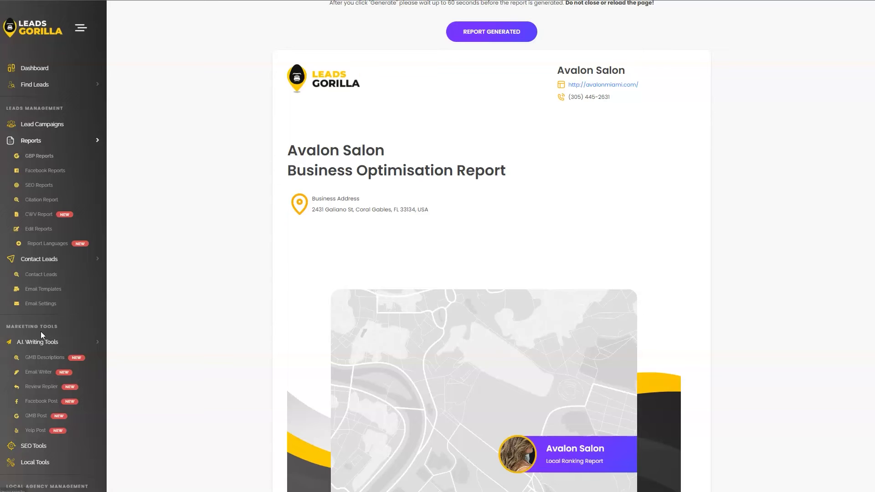
{"action": "left_click", "coordinate": [48, 278]}
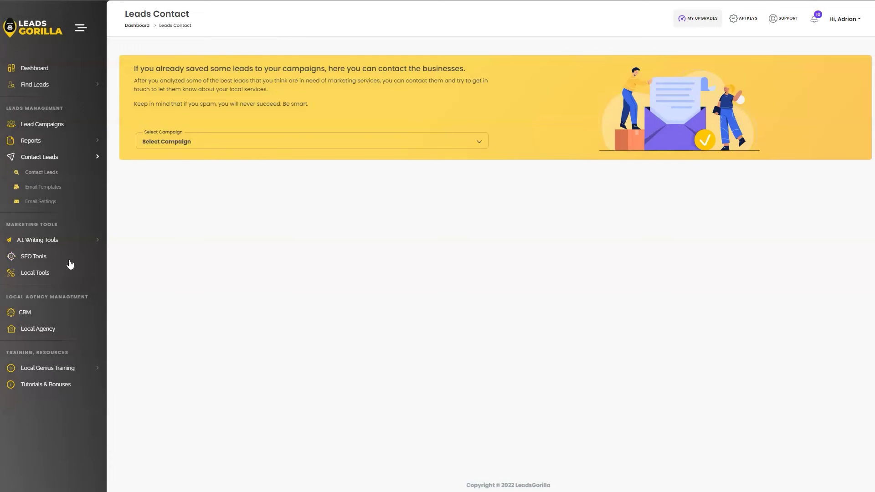
Step: Pick the Miami salon campaign and fill the email from the '{Lead.Name}, We're in love with your website' template
{"action": "left_click", "coordinate": [191, 141]}
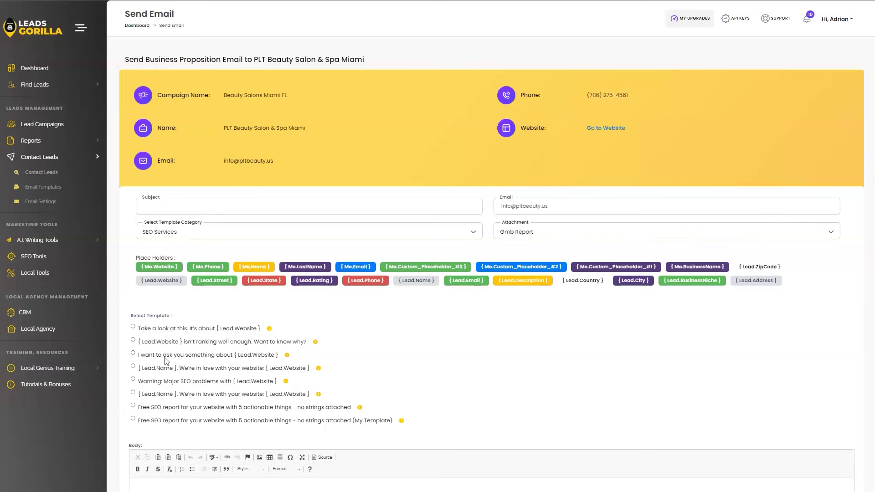
{"action": "scroll", "coordinate": [157, 378], "scroll_direction": "down", "scroll_amount": 1}
{"action": "scroll", "coordinate": [157, 377], "scroll_direction": "down", "scroll_amount": 1}
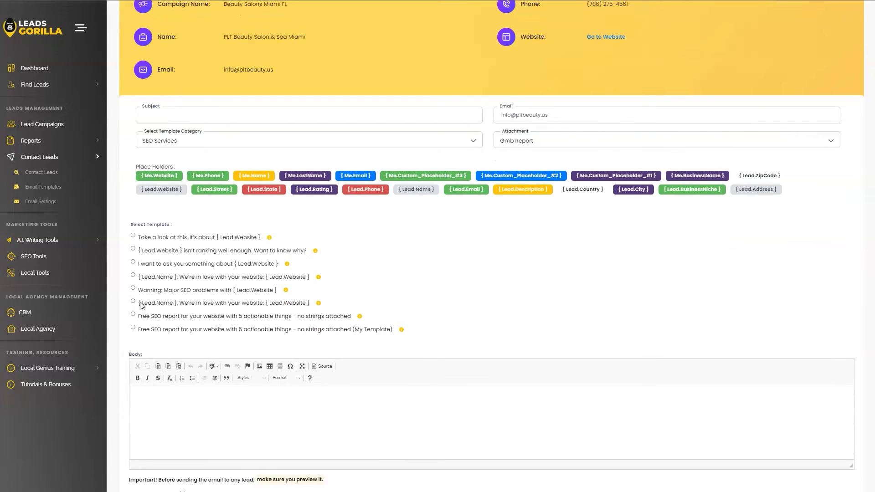
{"action": "left_click", "coordinate": [134, 277]}
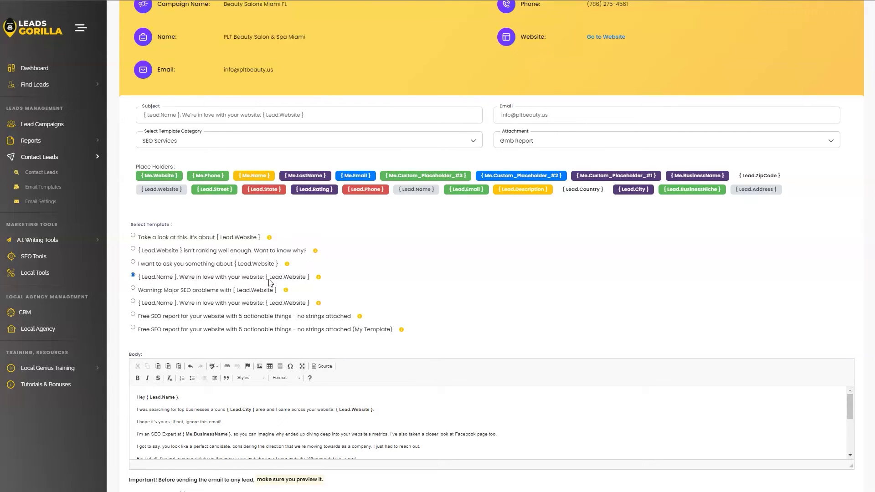
{"action": "mouse_move", "coordinate": [317, 276]}
{"action": "scroll", "coordinate": [240, 364], "scroll_direction": "down", "scroll_amount": 3}
{"action": "scroll", "coordinate": [240, 363], "scroll_direction": "down", "scroll_amount": 3}
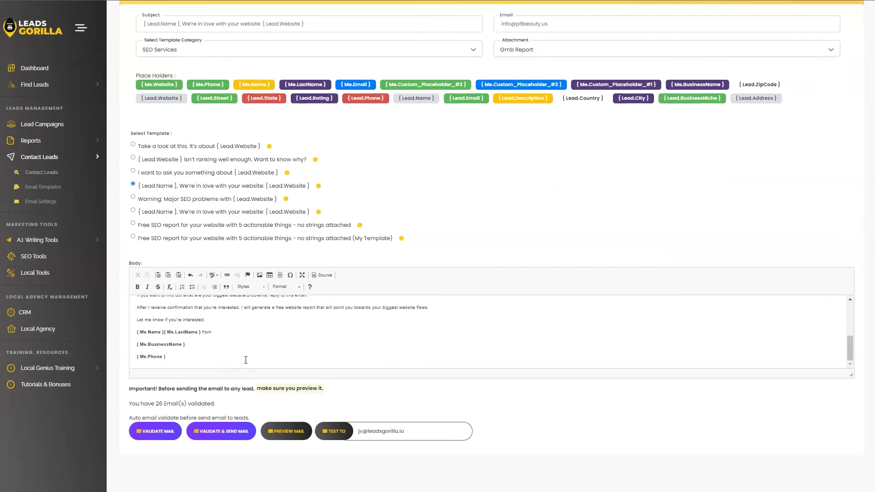
{"action": "scroll", "coordinate": [246, 361], "scroll_direction": "up", "scroll_amount": 3}
{"action": "scroll", "coordinate": [245, 336], "scroll_direction": "up", "scroll_amount": 3}
{"action": "scroll", "coordinate": [274, 322], "scroll_direction": "up", "scroll_amount": 3}
{"action": "scroll", "coordinate": [286, 376], "scroll_direction": "down", "scroll_amount": 3}
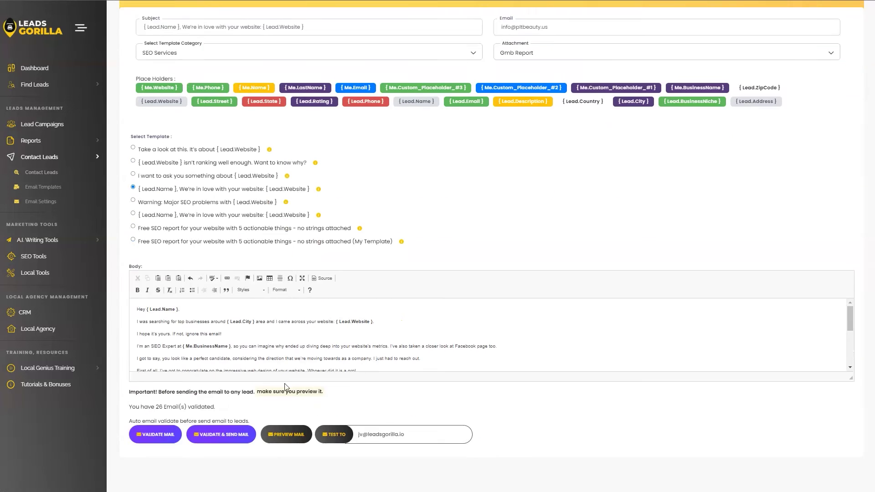
{"action": "scroll", "coordinate": [285, 388], "scroll_direction": "down", "scroll_amount": 1}
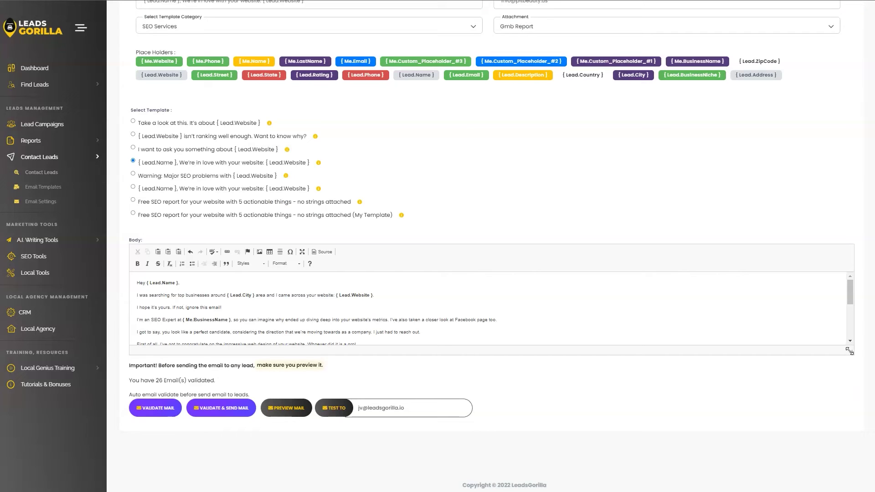
Step: Enlarge the email body and review the signature placeholders and the { Lead.City } lines
{"action": "left_click_drag", "start_coordinate": [849, 351], "coordinate": [850, 465]}
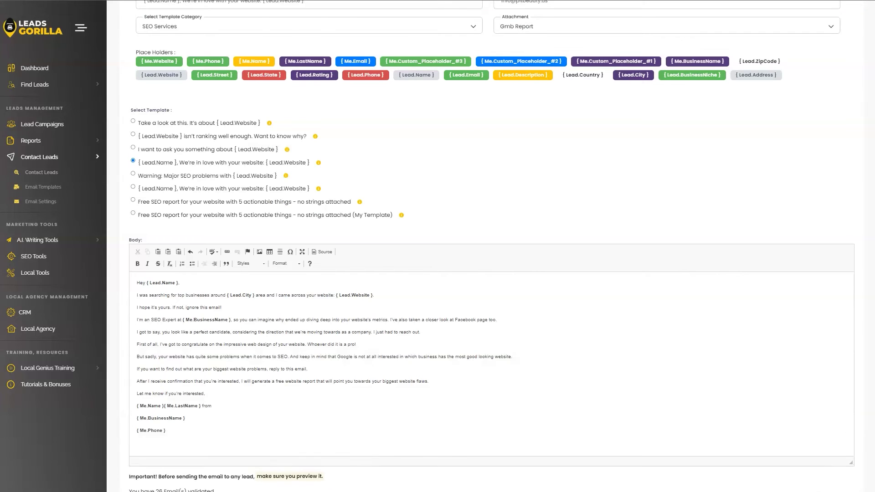
{"action": "left_click", "coordinate": [150, 405]}
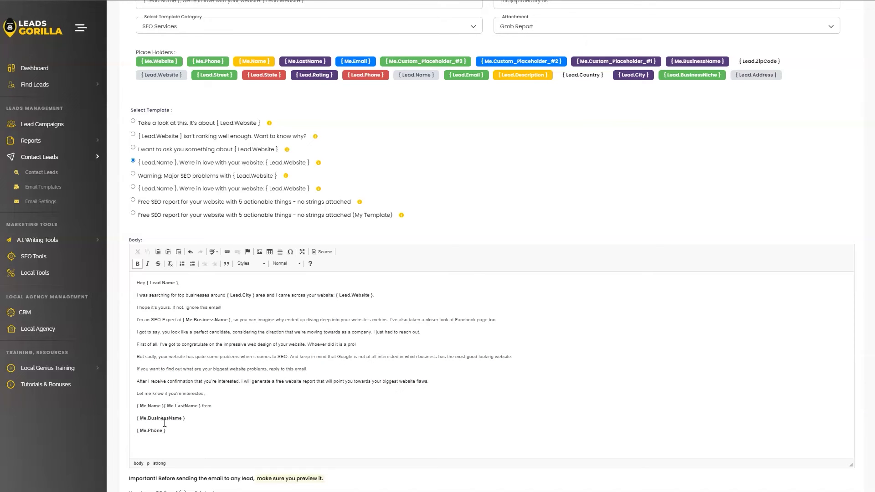
{"action": "left_click_drag", "start_coordinate": [168, 432], "coordinate": [129, 407]}
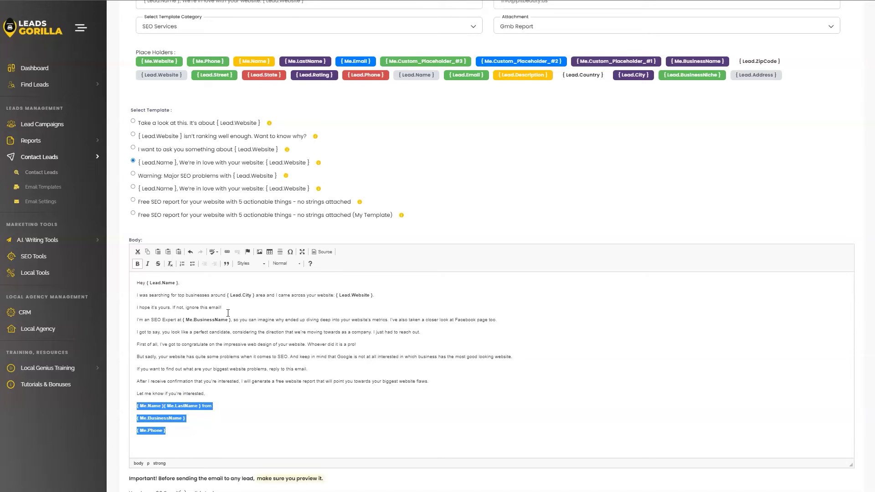
{"action": "left_click", "coordinate": [208, 321]}
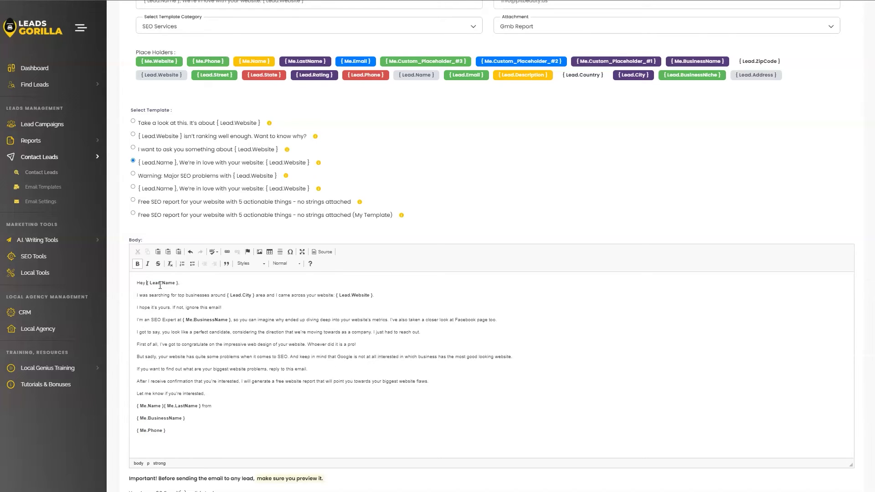
{"action": "left_click_drag", "start_coordinate": [147, 283], "coordinate": [266, 301]}
{"action": "left_click", "coordinate": [223, 295]}
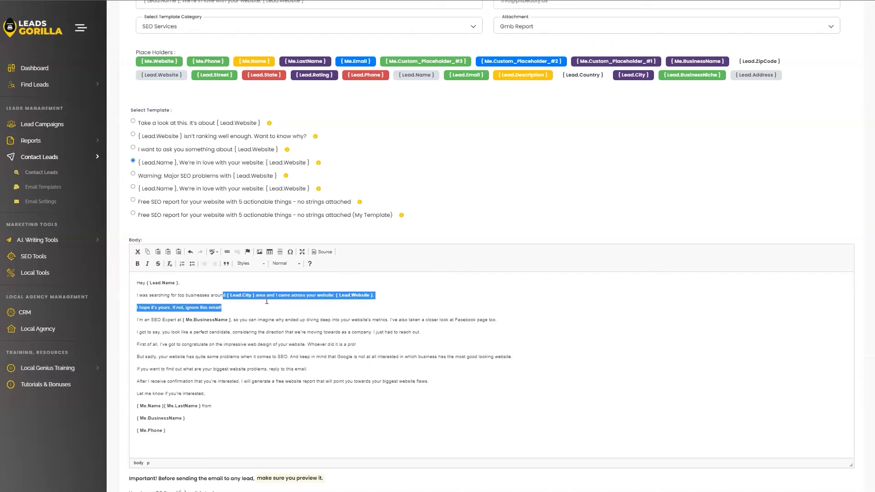
{"action": "left_click", "coordinate": [349, 306]}
{"action": "scroll", "coordinate": [294, 374], "scroll_direction": "down", "scroll_amount": 3}
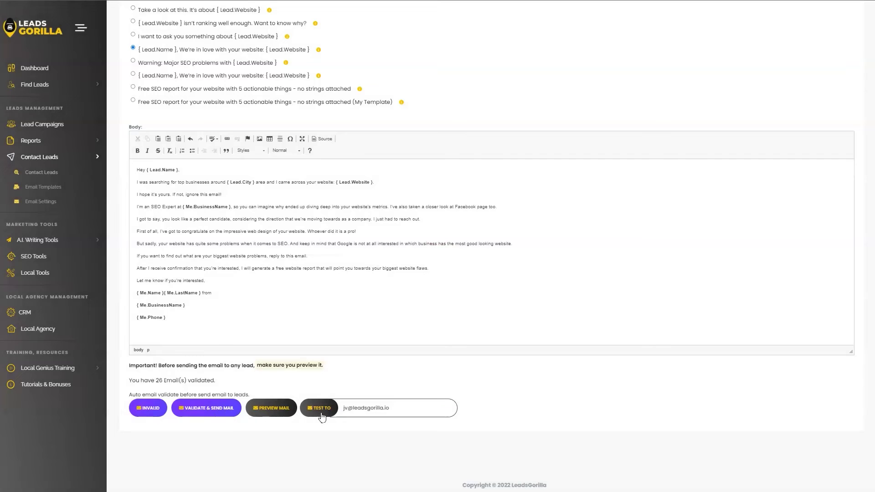
Step: Clear the existing address from the Test To field
{"action": "double_click", "coordinate": [366, 408]}
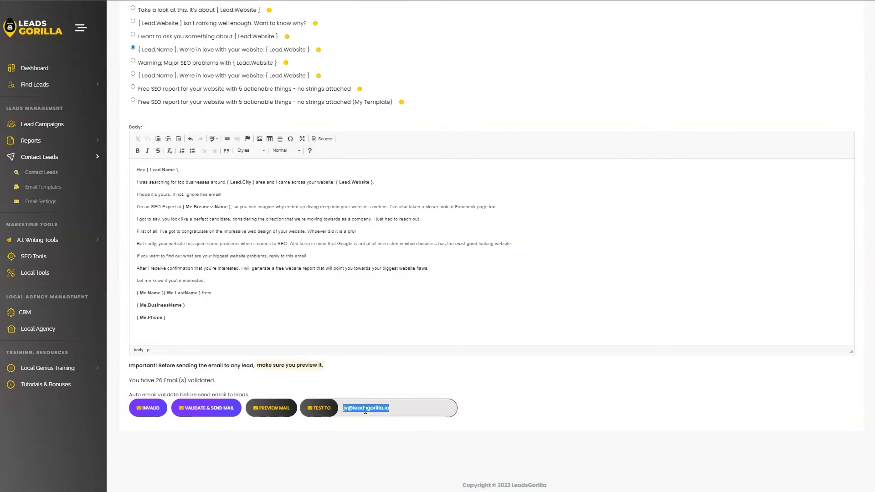
{"action": "key", "text": "BackSpace"}
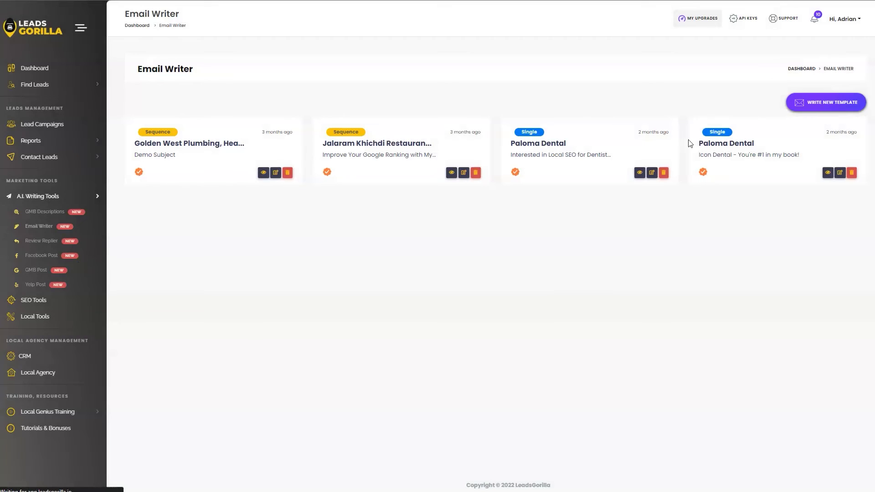
Step: Start a new AI template as a Single Email and continue to lead selection
{"action": "left_click", "coordinate": [821, 104]}
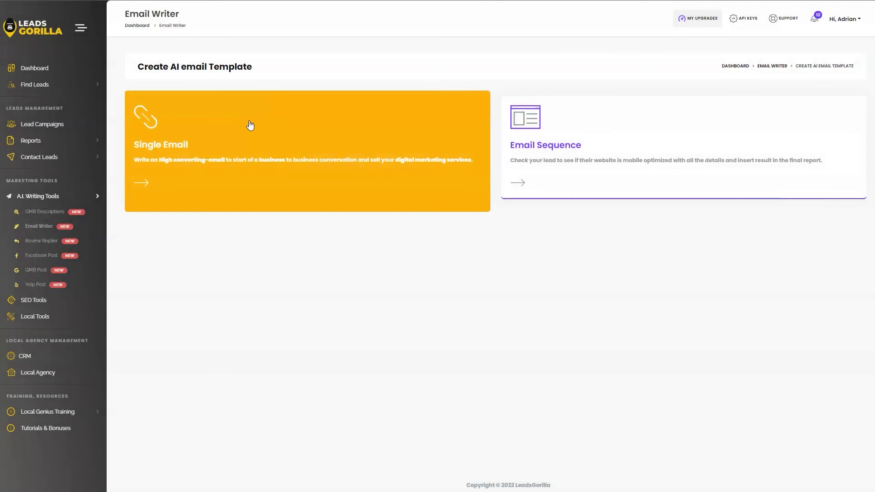
{"action": "left_click", "coordinate": [201, 144]}
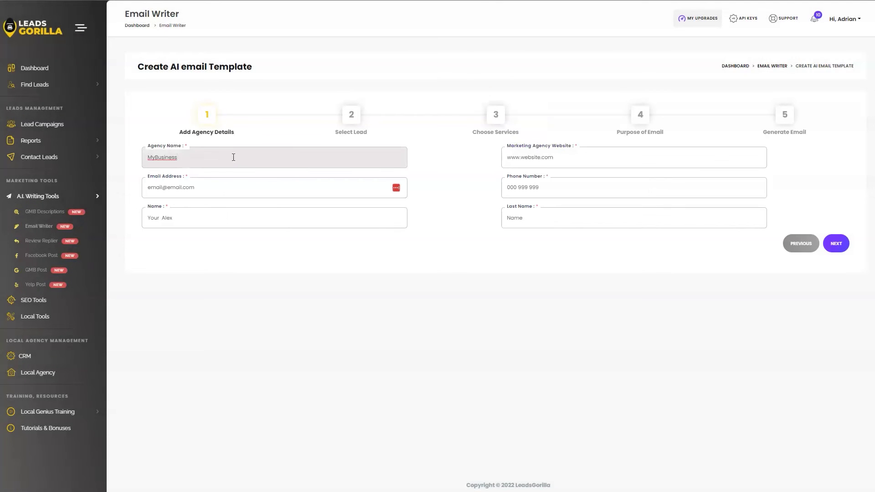
{"action": "left_click", "coordinate": [836, 244]}
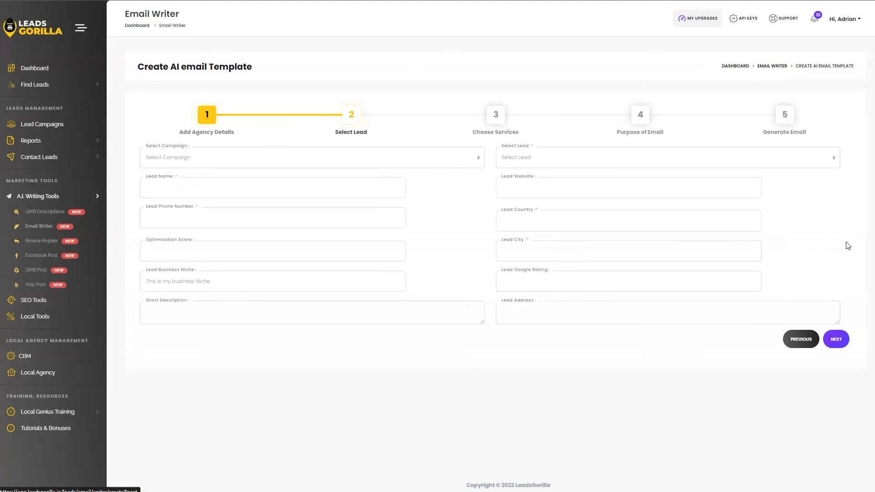
Step: Choose campaign Beauty Salons Miami FL and lead OLI BEAUTY SALON, then continue
{"action": "left_click", "coordinate": [260, 157]}
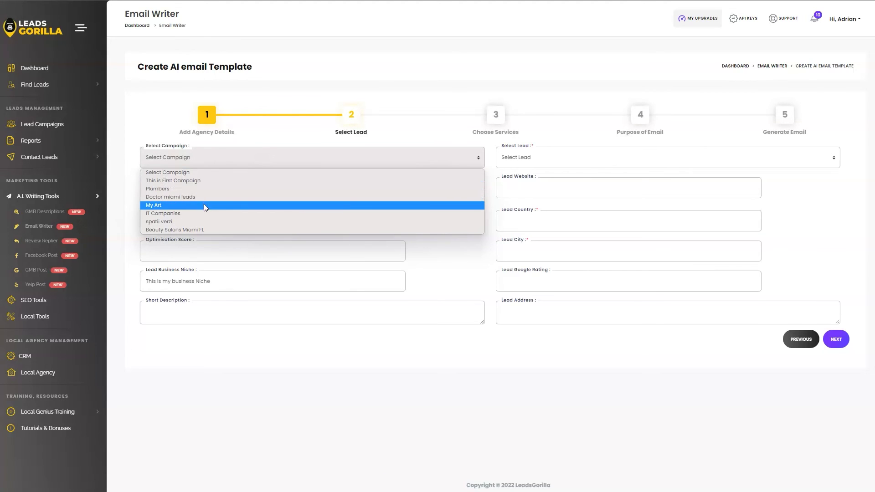
{"action": "left_click", "coordinate": [220, 231]}
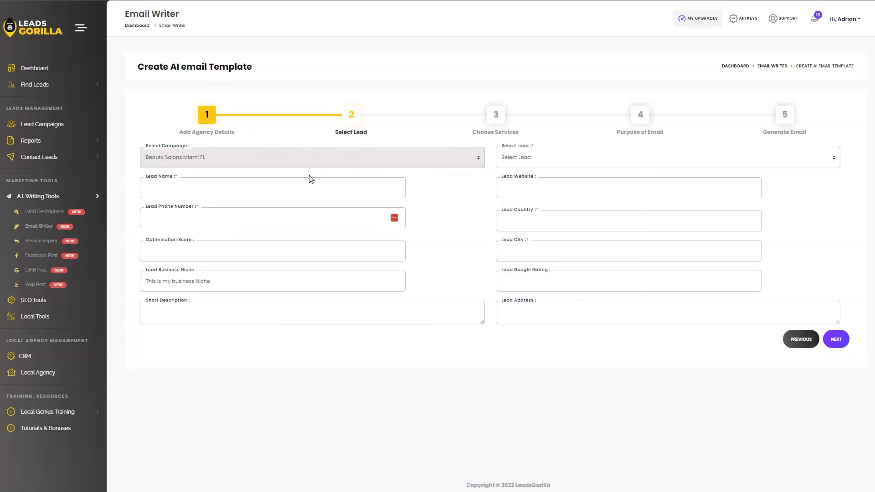
{"action": "left_click", "coordinate": [667, 157]}
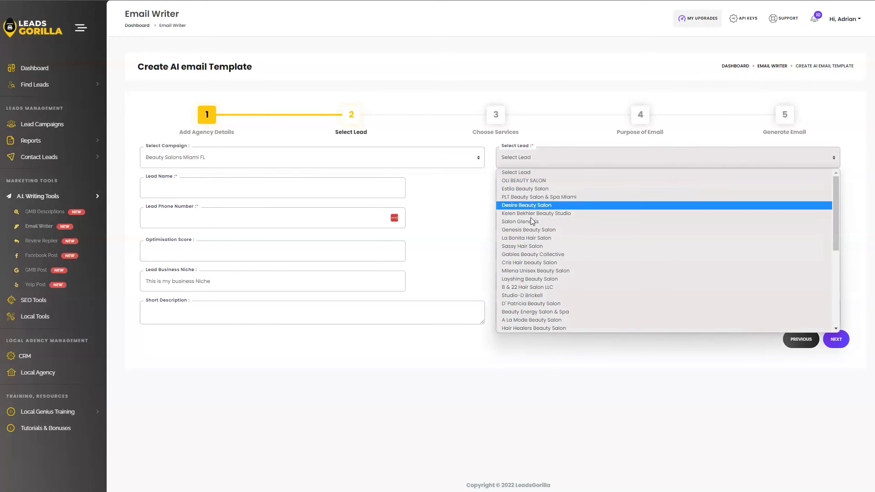
{"action": "left_click", "coordinate": [545, 182]}
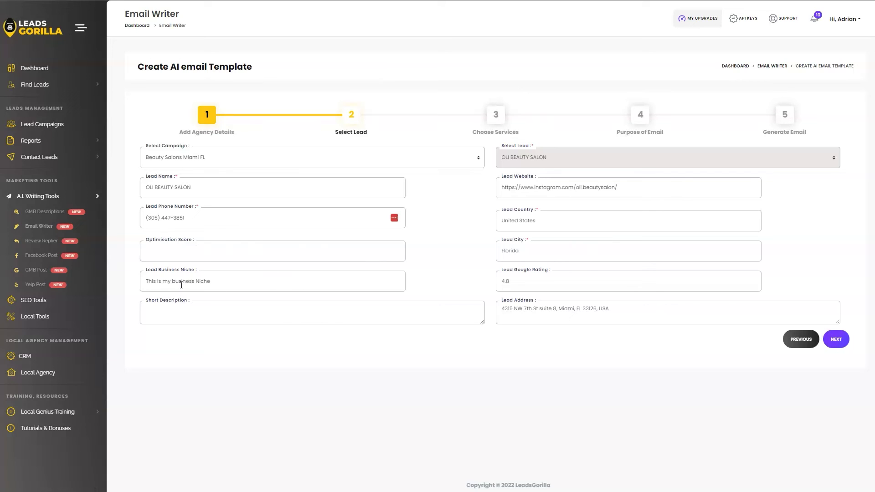
{"action": "left_click", "coordinate": [195, 282]}
Step: Select Search Engine Optimization as the digital marketing service and continue to the purpose step
{"action": "left_click", "coordinate": [837, 339]}
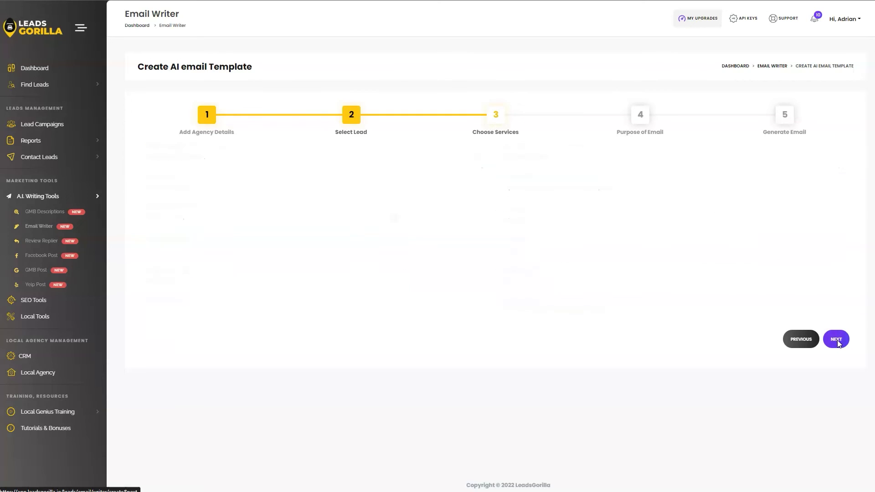
{"action": "left_click", "coordinate": [260, 157]}
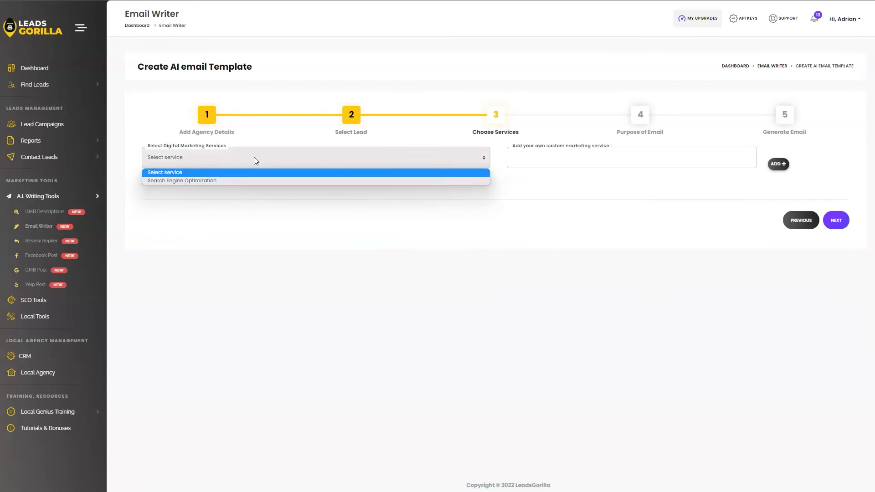
{"action": "left_click", "coordinate": [239, 183]}
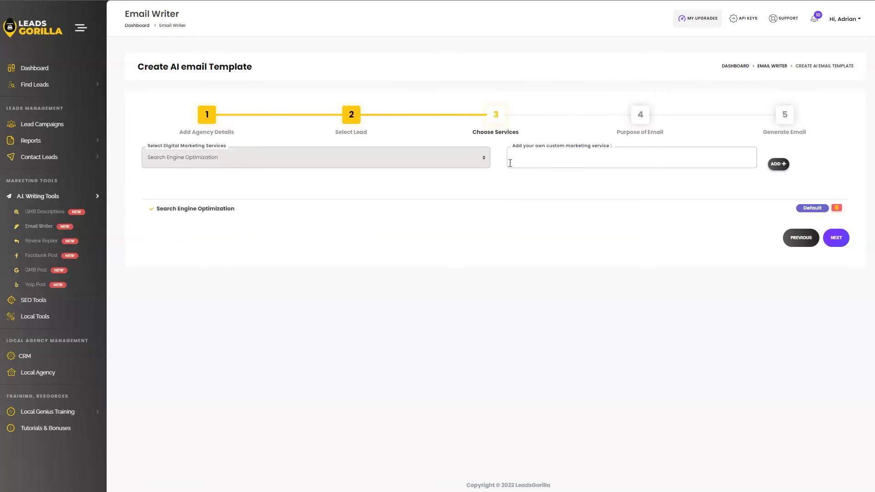
{"action": "left_click", "coordinate": [566, 158]}
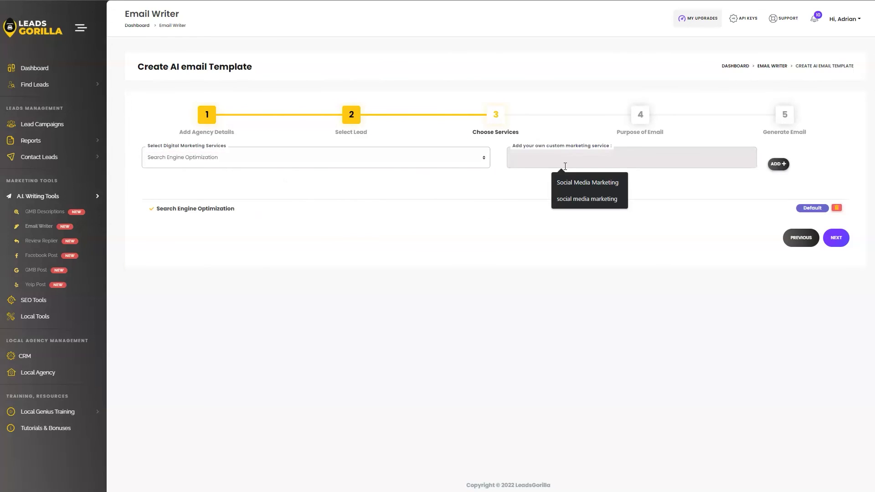
{"action": "left_click", "coordinate": [836, 237]}
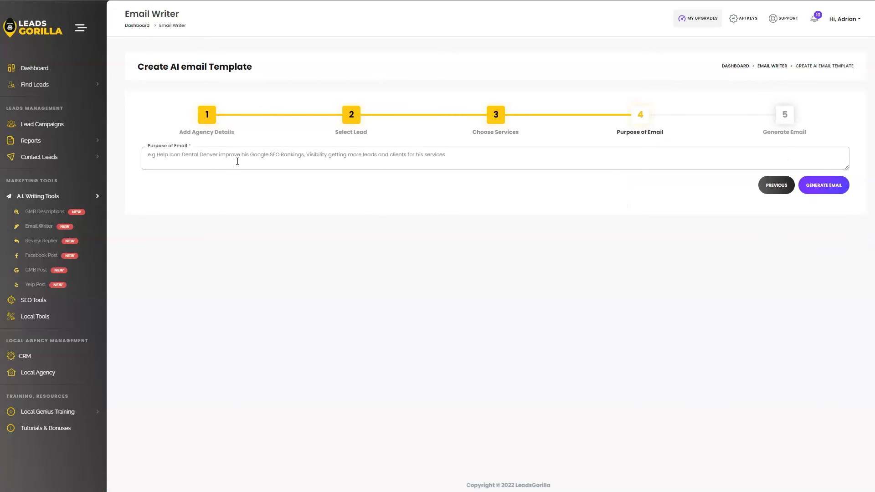
Step: Paste the email purpose about Google business profile rankings and generate the email
{"action": "left_click", "coordinate": [237, 161]}
{"action": "type", "text": "help this business, optimize their google business profile for #1 rankings in google and in the 3 pack of Google maps."}
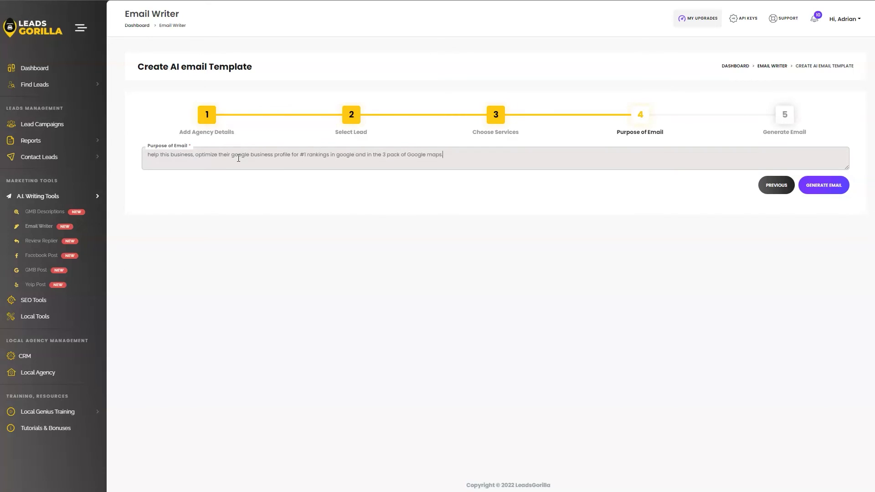
{"action": "left_click", "coordinate": [836, 186]}
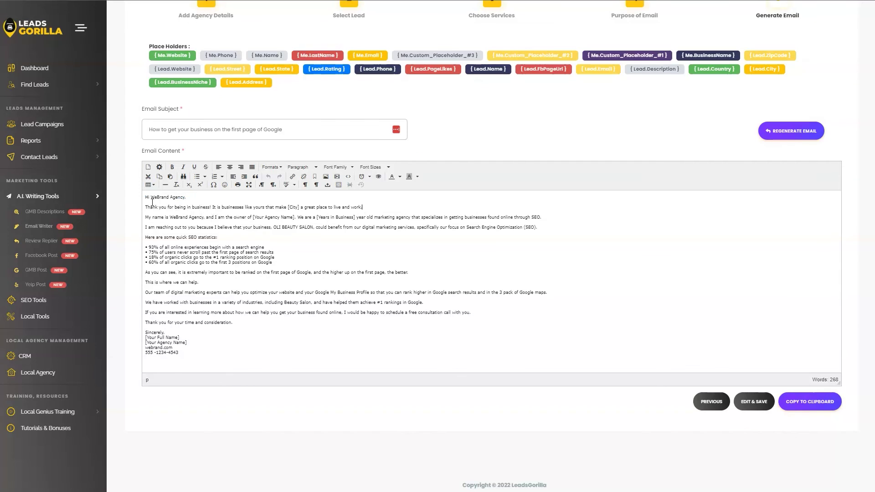
Step: Select the generated email content and save it with Edit & Save
{"action": "left_click_drag", "start_coordinate": [146, 197], "coordinate": [550, 224]}
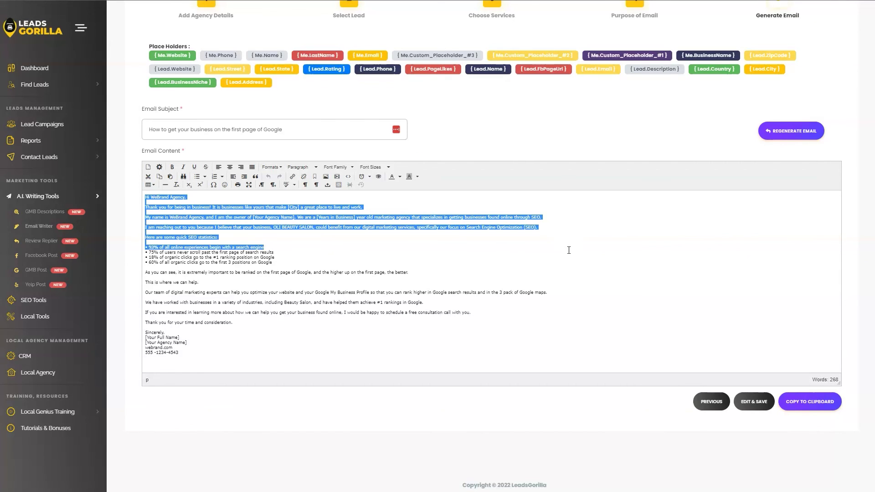
{"action": "mouse_move", "coordinate": [549, 224]}
{"action": "left_mouse_down"}
{"action": "mouse_move", "coordinate": [563, 294]}
{"action": "mouse_move", "coordinate": [550, 368]}
{"action": "left_mouse_up"}
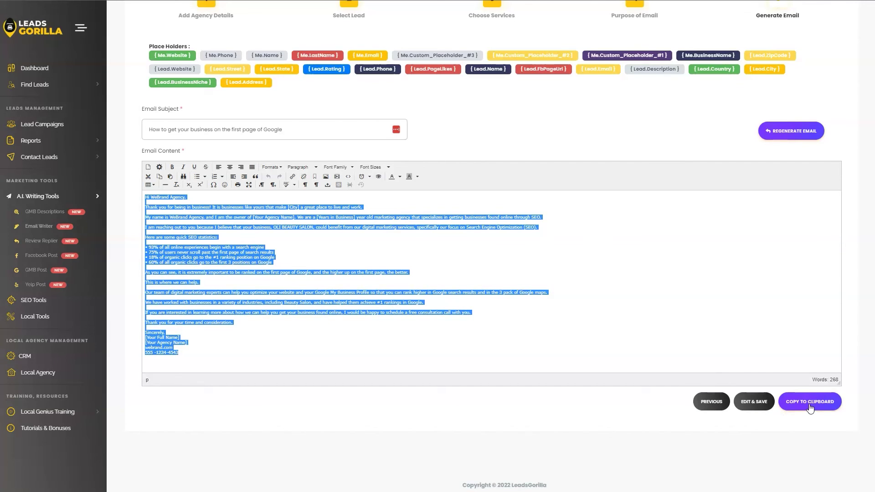
{"action": "left_click", "coordinate": [755, 401]}
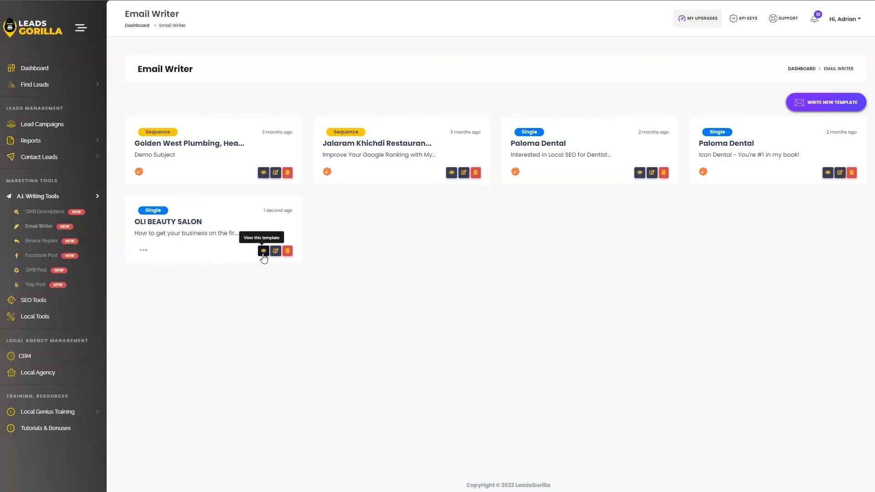
Step: View the new OLI BEAUTY SALON template card and close it
{"action": "left_click", "coordinate": [264, 251]}
{"action": "left_click", "coordinate": [203, 289]}
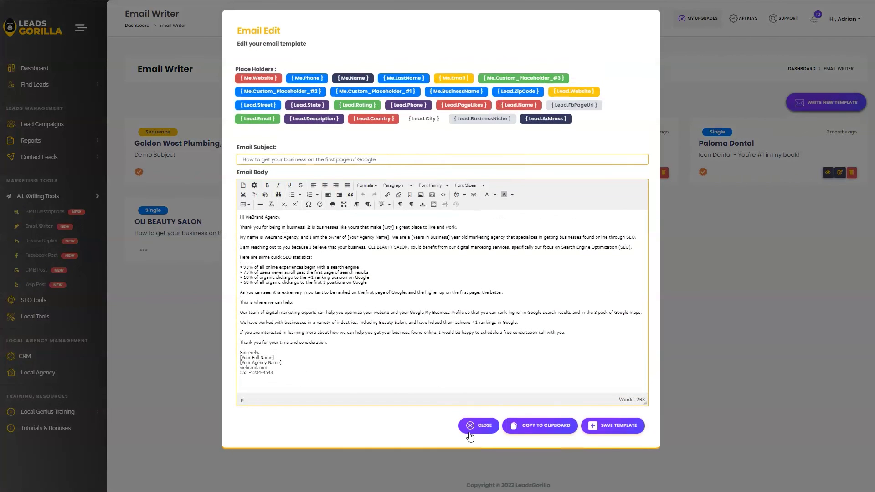
{"action": "left_click", "coordinate": [483, 426]}
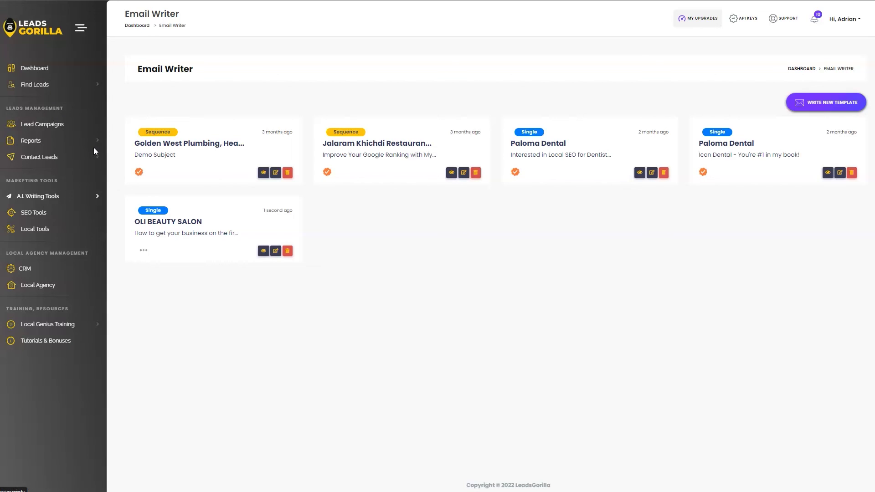
{"action": "left_click", "coordinate": [91, 198]}
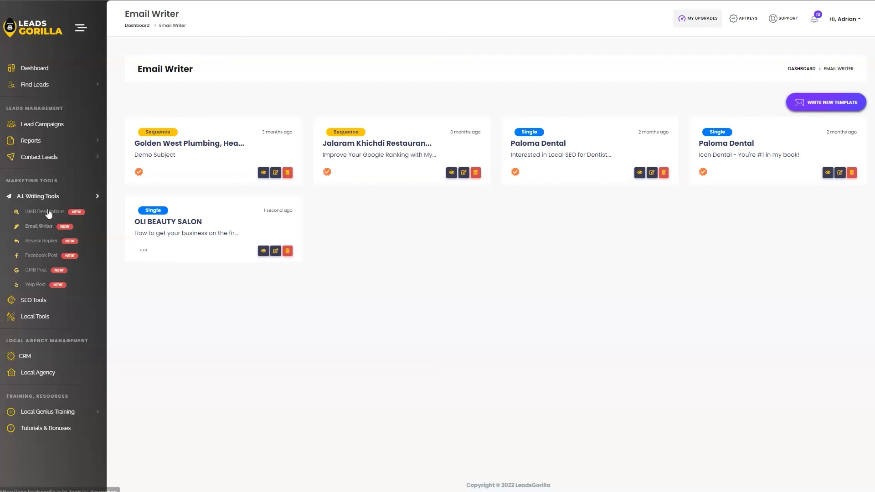
{"action": "left_click", "coordinate": [54, 197]}
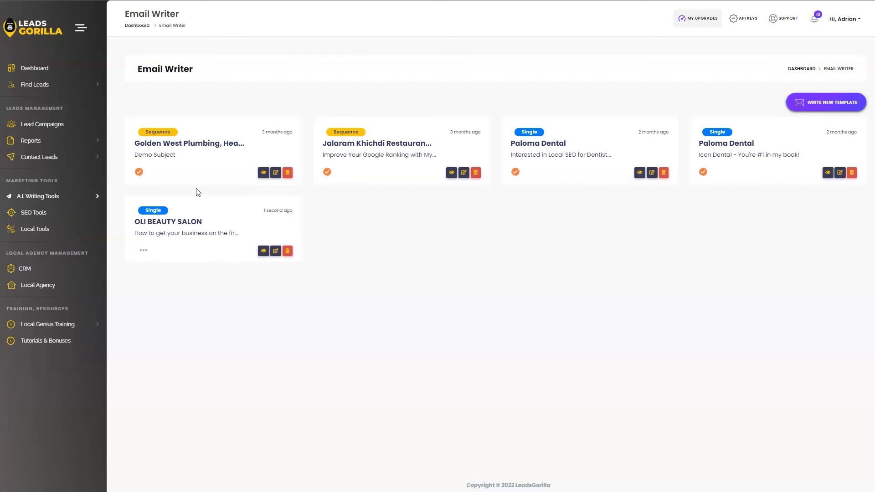